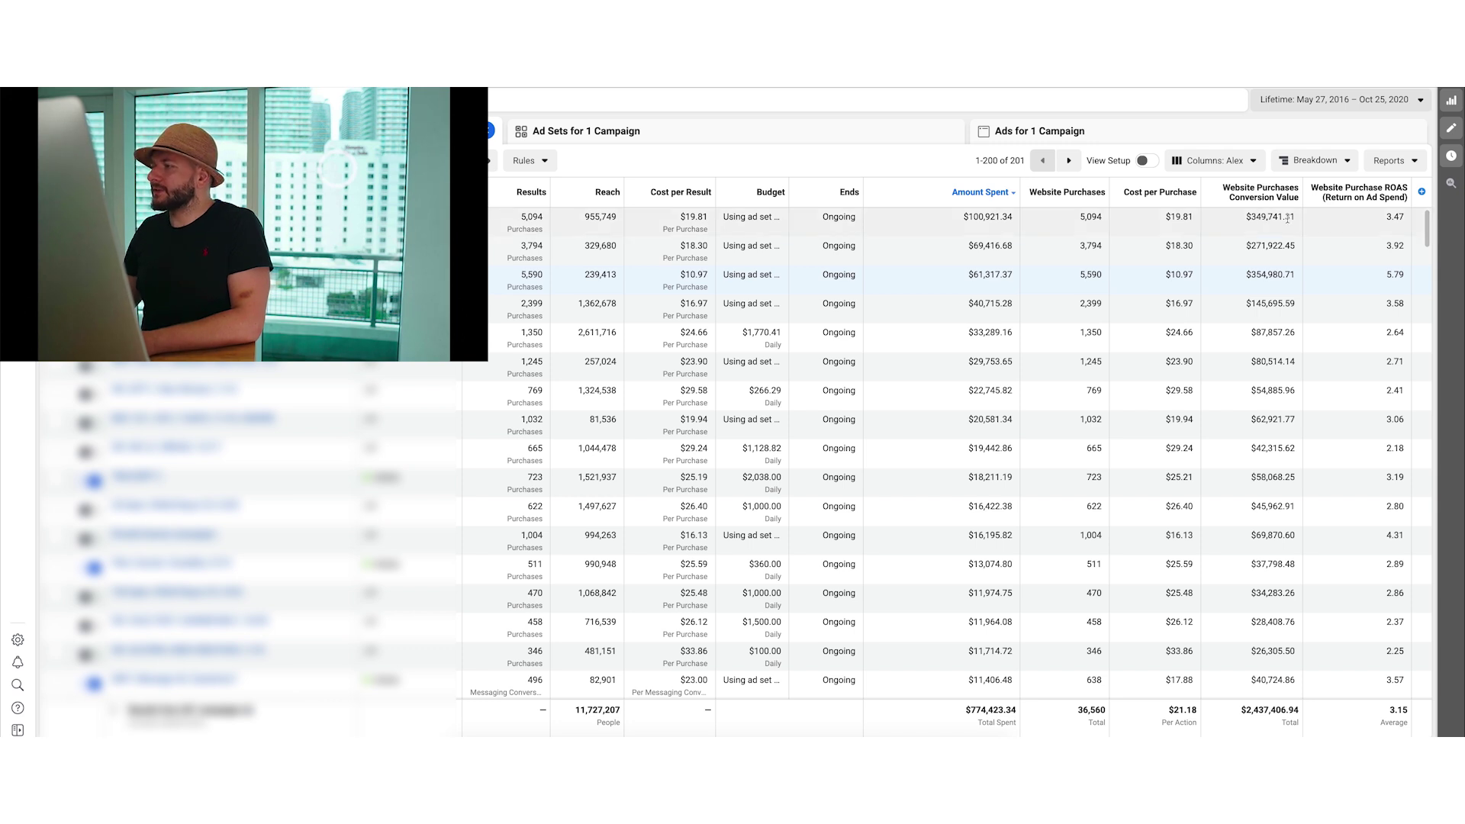
Step: Set the campaign report's date range to Last 30 days and highlight the top campaign's website purchases conversion value
click(1339, 100)
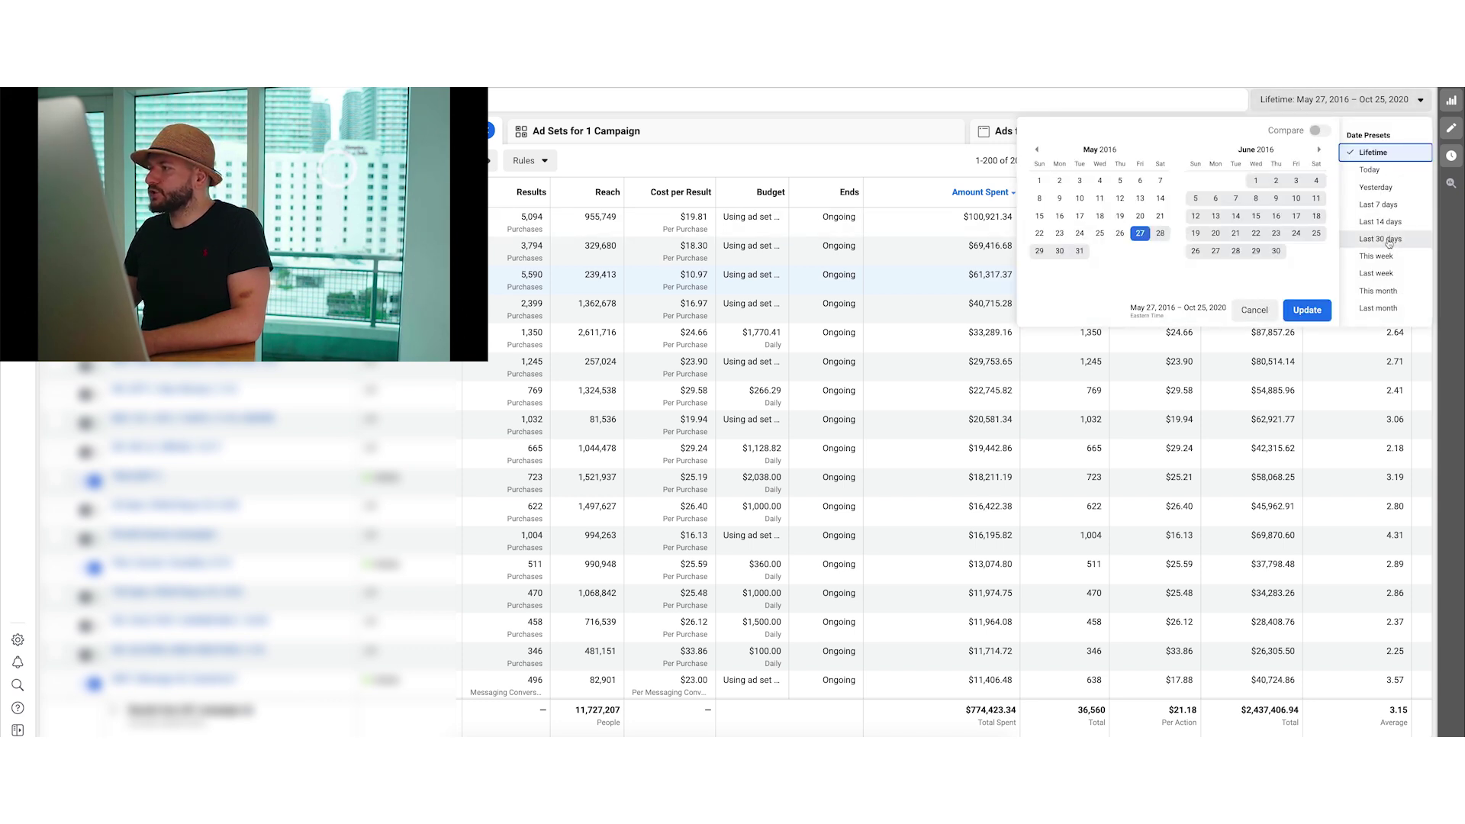
click(1389, 241)
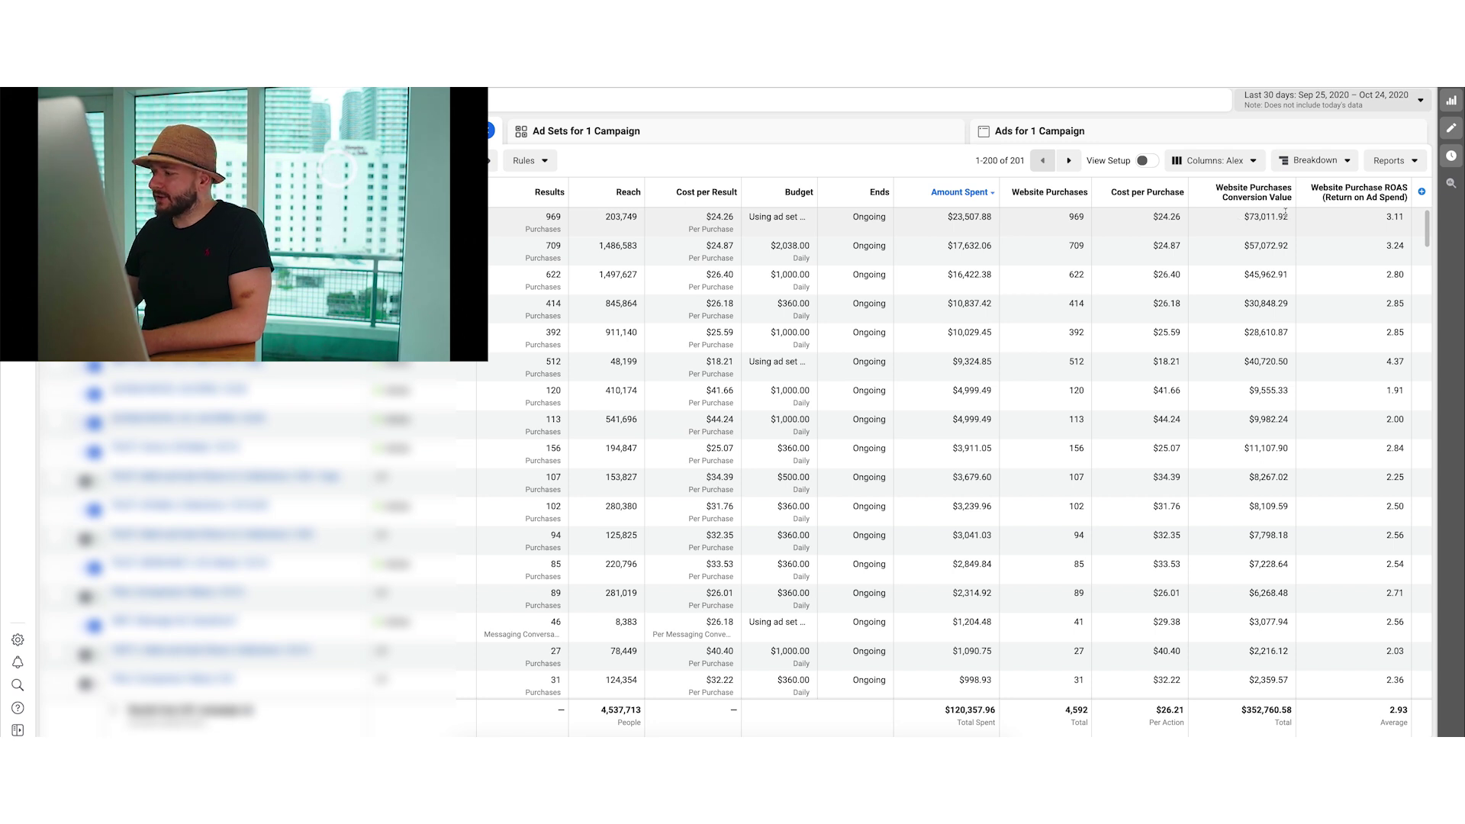
drag(1243, 217, 1305, 220)
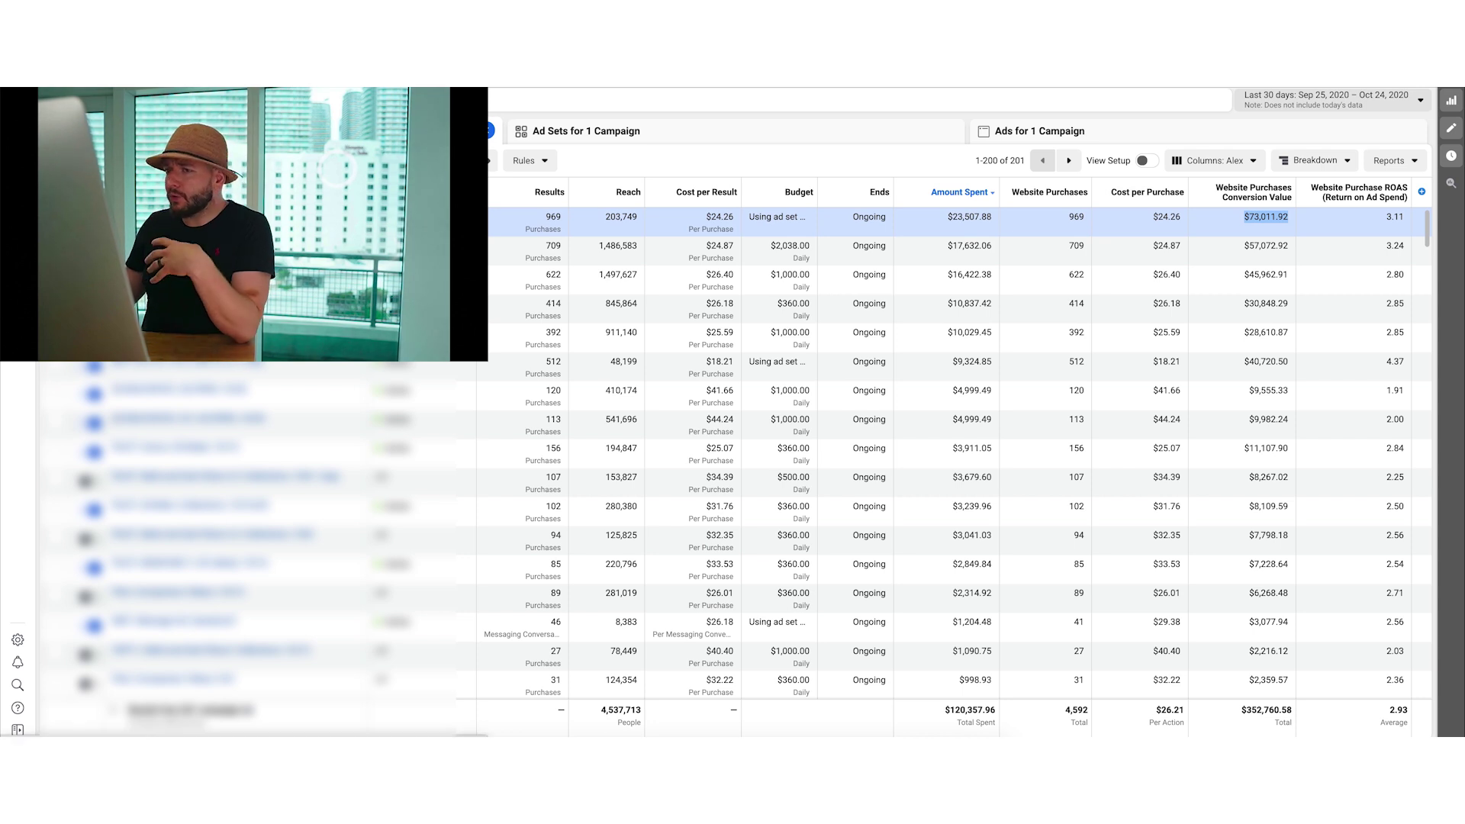
click(1328, 100)
click(1147, 105)
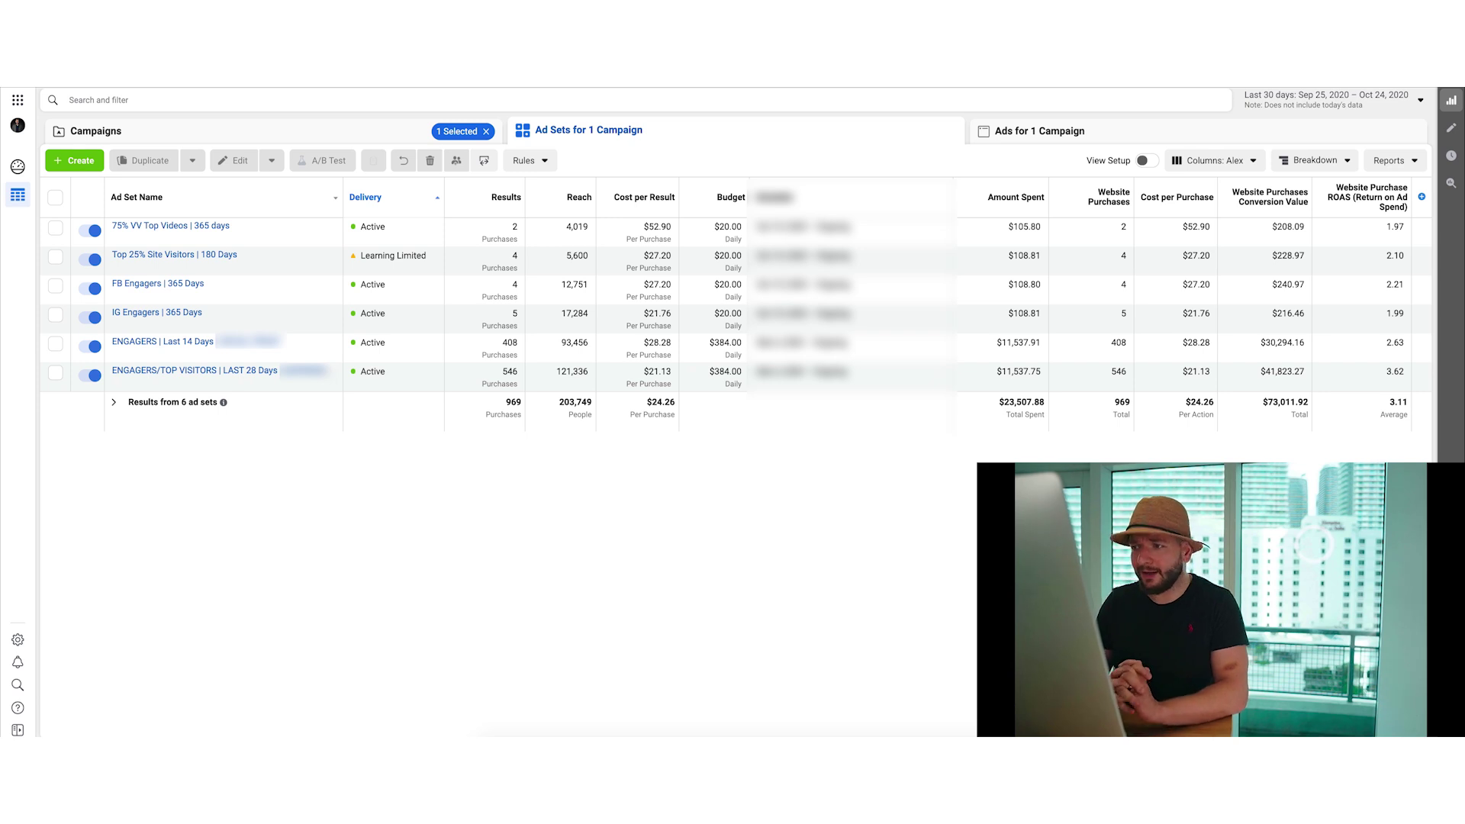
Step: Review the selected campaign's ad sets and open the ENGAGERS/TOP VISITORS | LAST 28 Days ad set
mouse_move(726, 381)
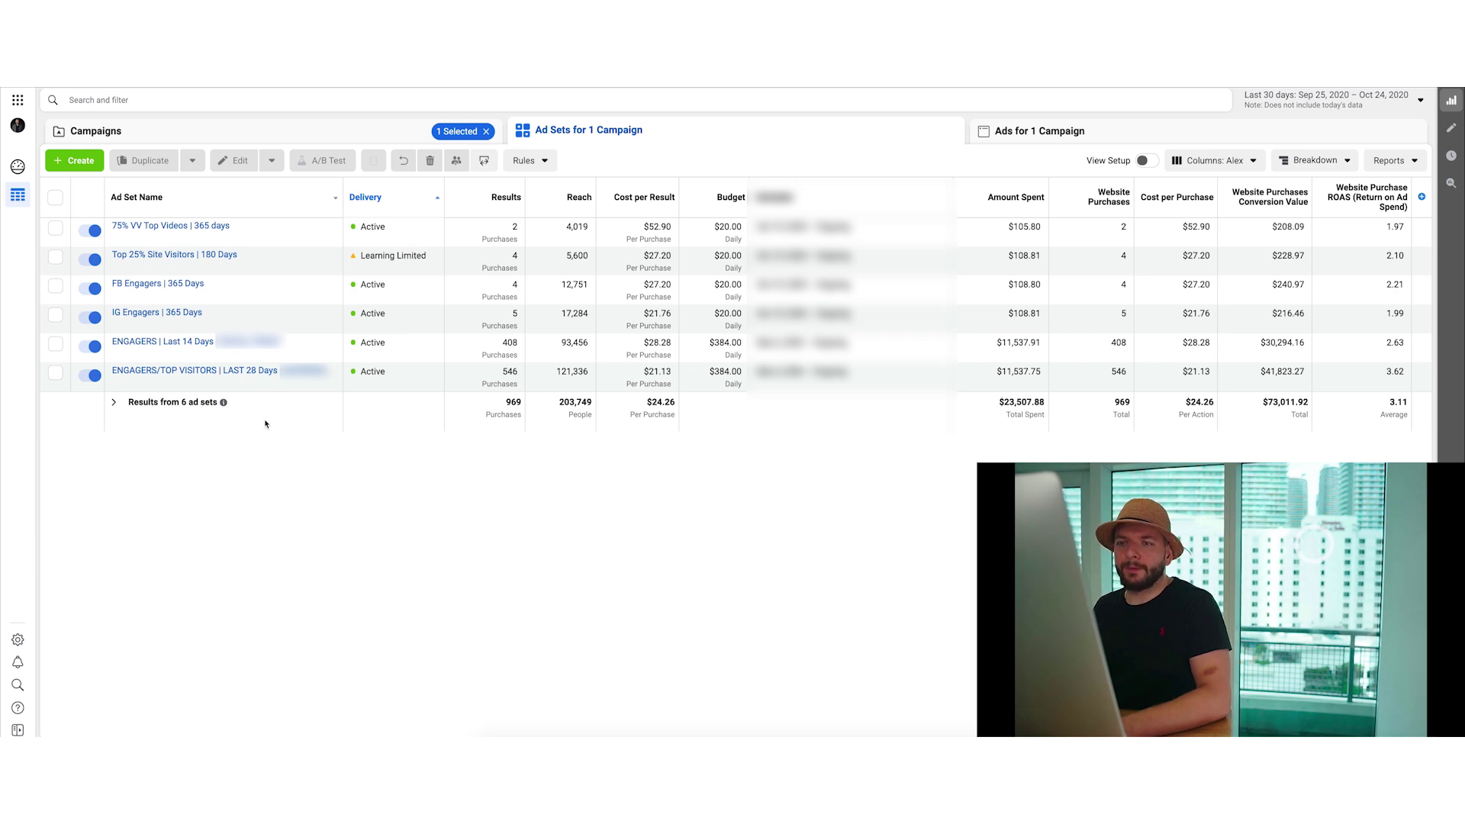
click(214, 375)
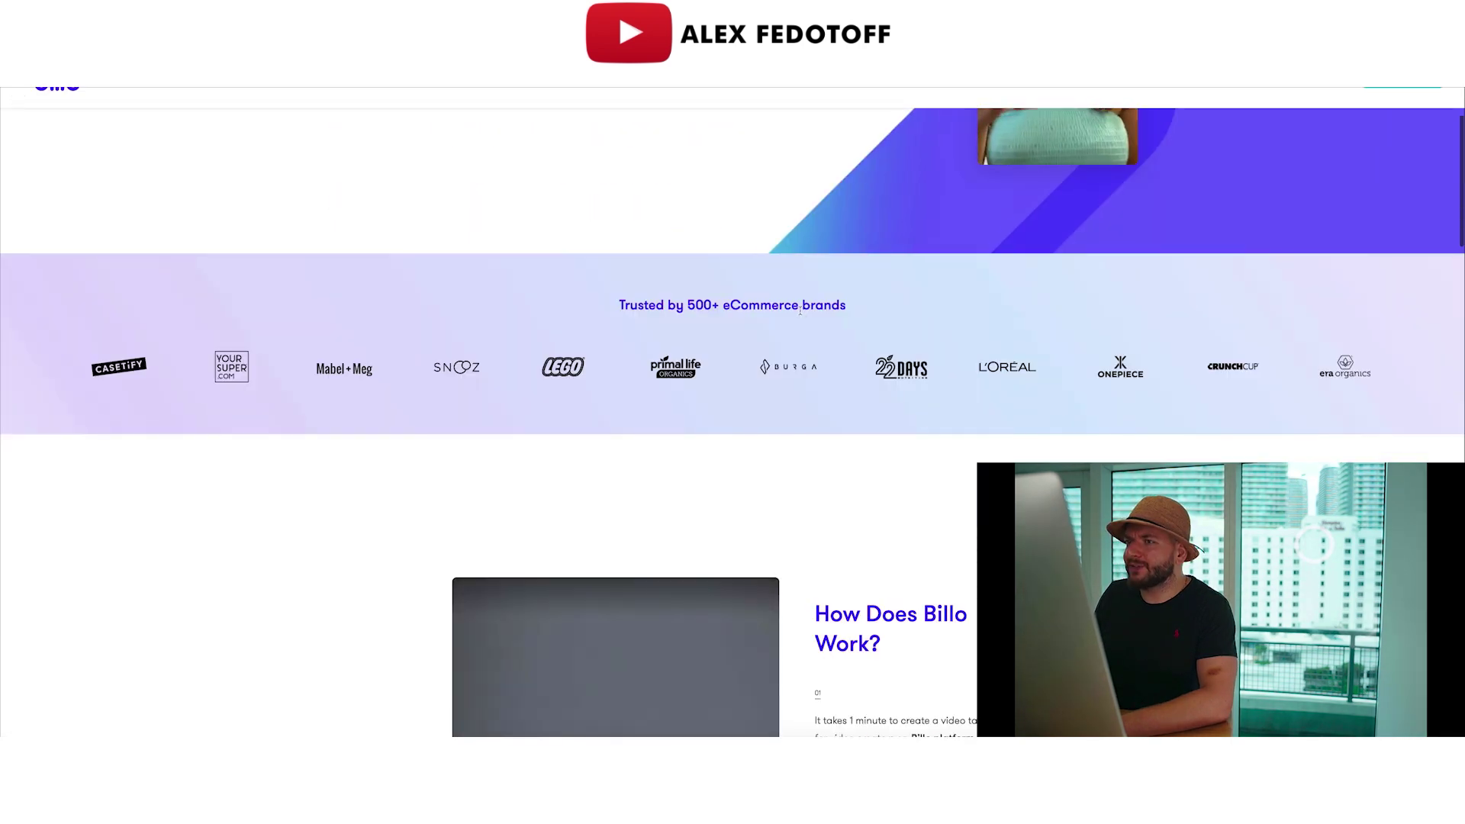
Step: Switch to the Billo website and look through its homepage, including the client testimonials and the Why Billo section
scroll(997, 387, up, 4)
scroll(996, 387, down, 10)
scroll(997, 387, down, 2)
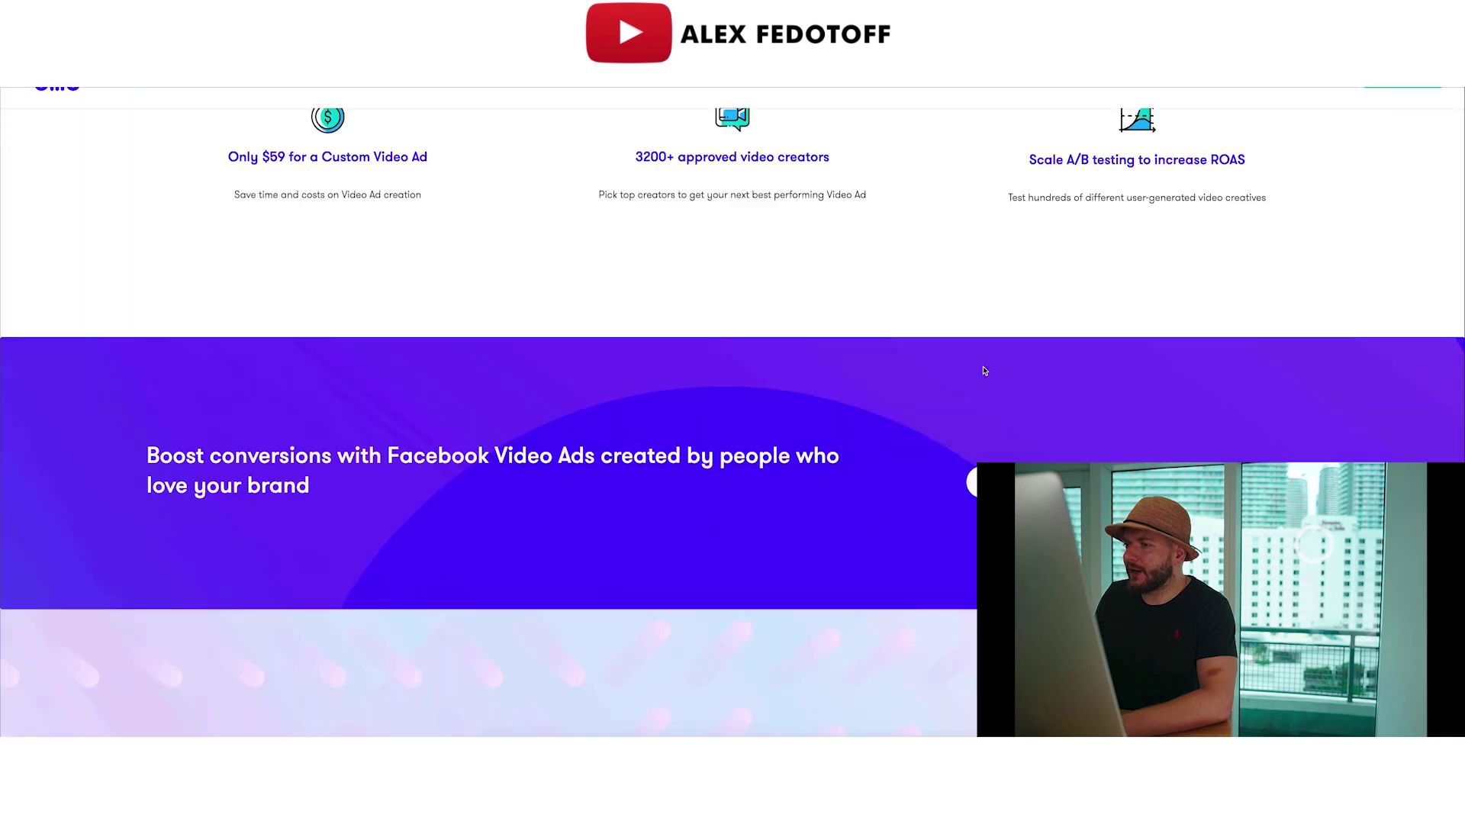
scroll(982, 369, up, 9)
scroll(836, 435, down, 10)
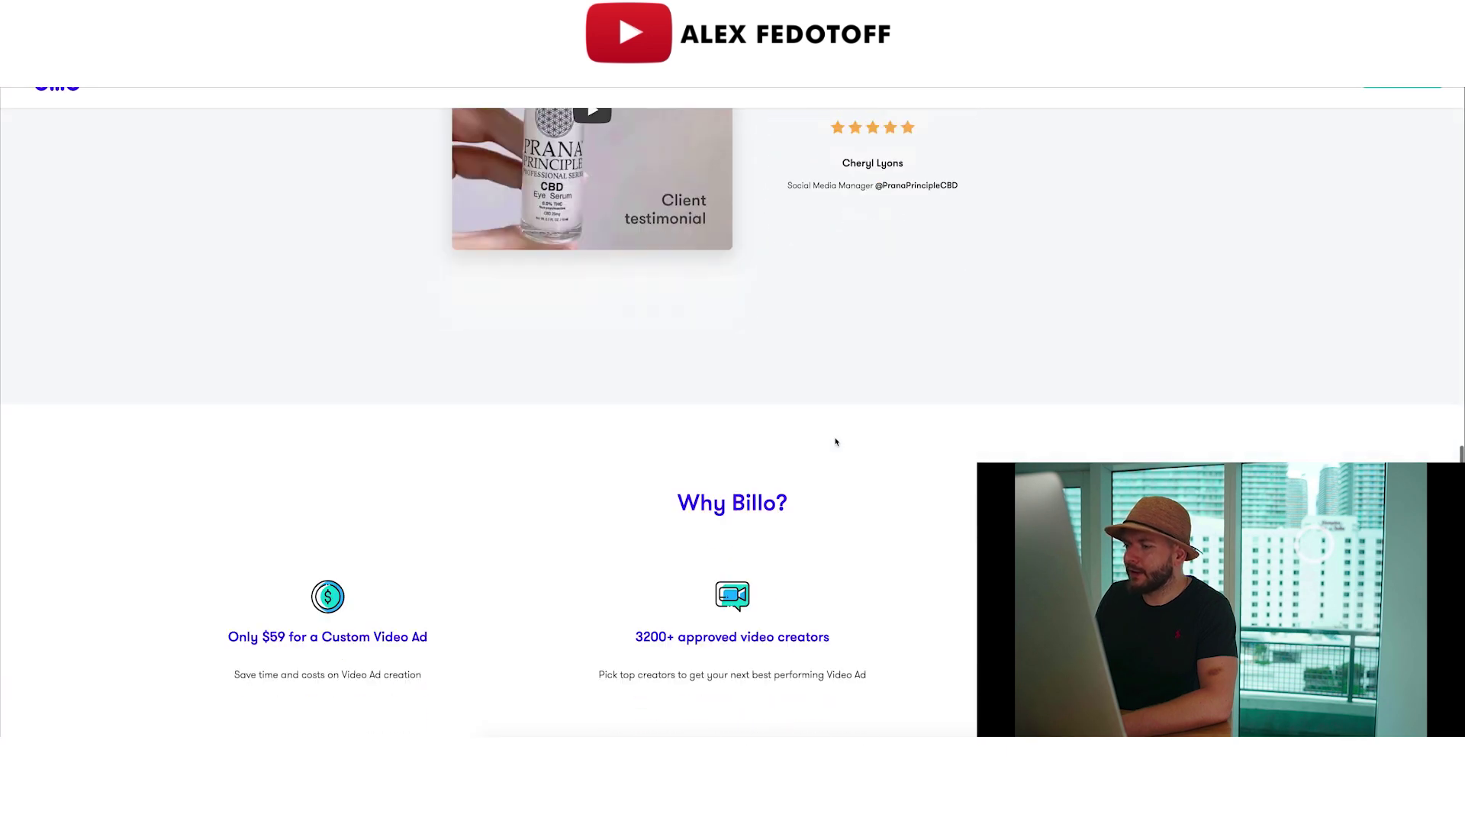
scroll(833, 440, up, 13)
scroll(832, 439, up, 10)
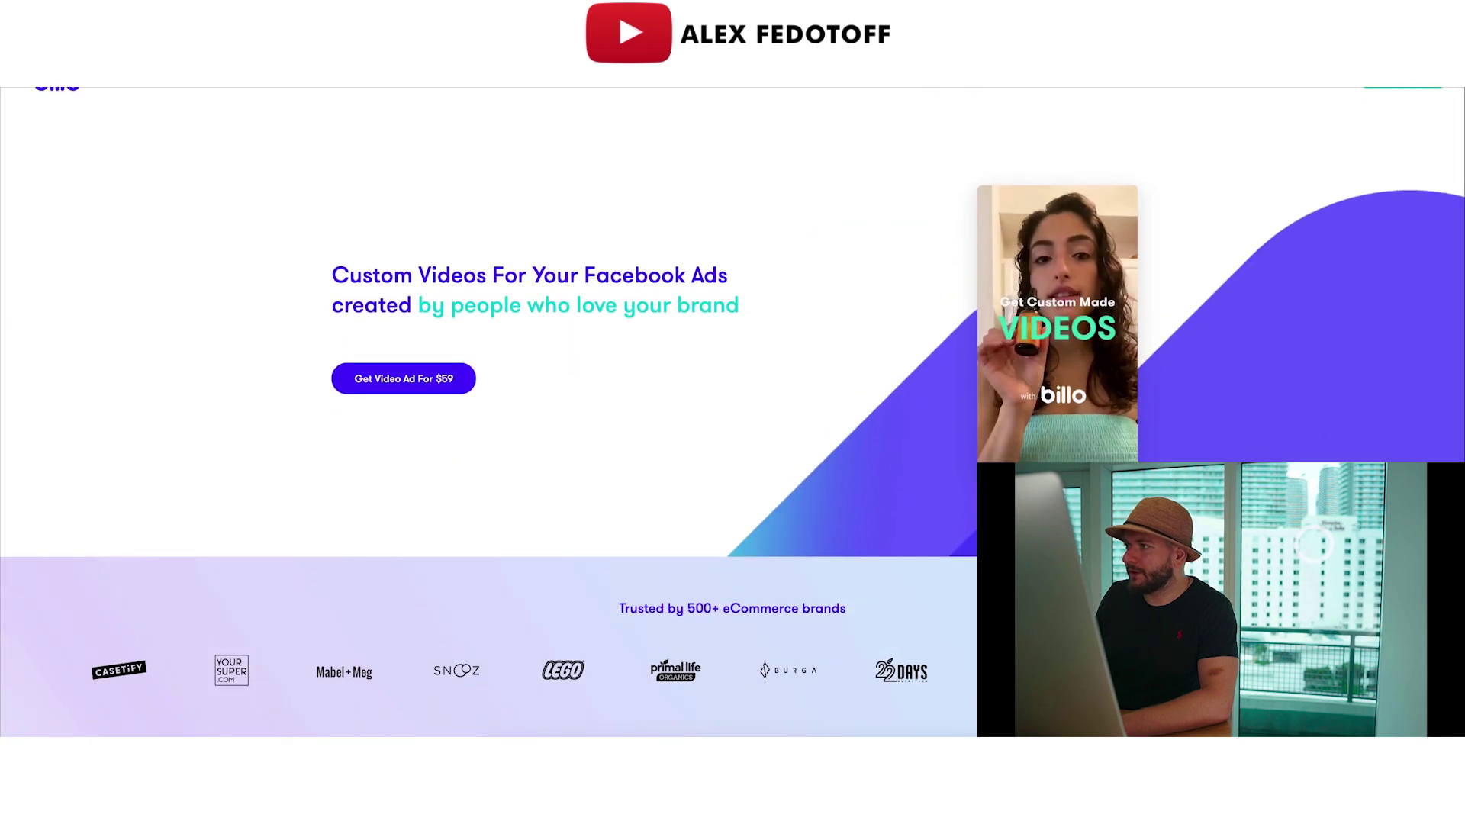
Step: Browse Billo's case studies and open the Danone case study
scroll(1145, 214, down, 5)
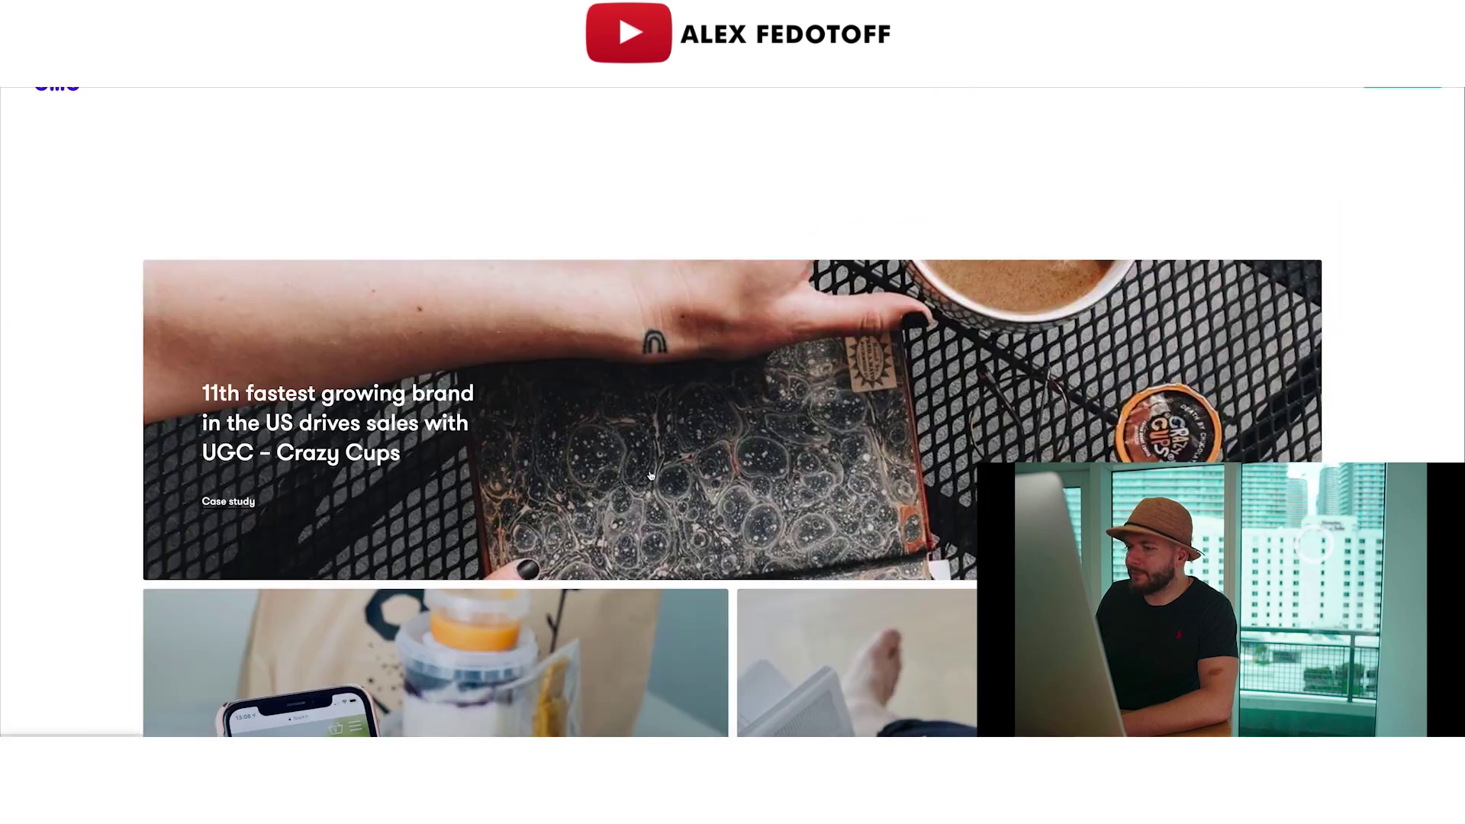
scroll(452, 372, down, 5)
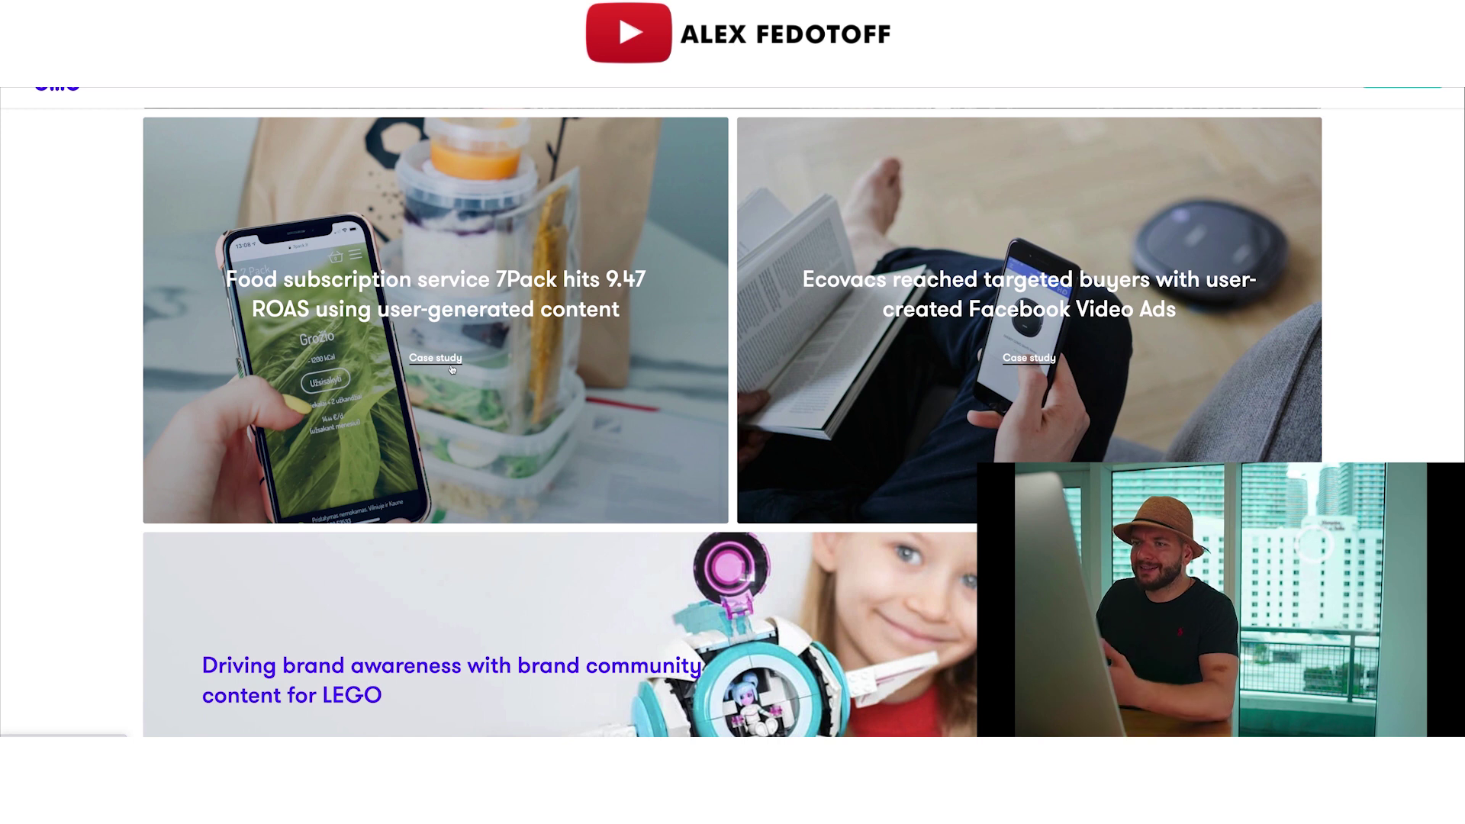
scroll(453, 370, down, 10)
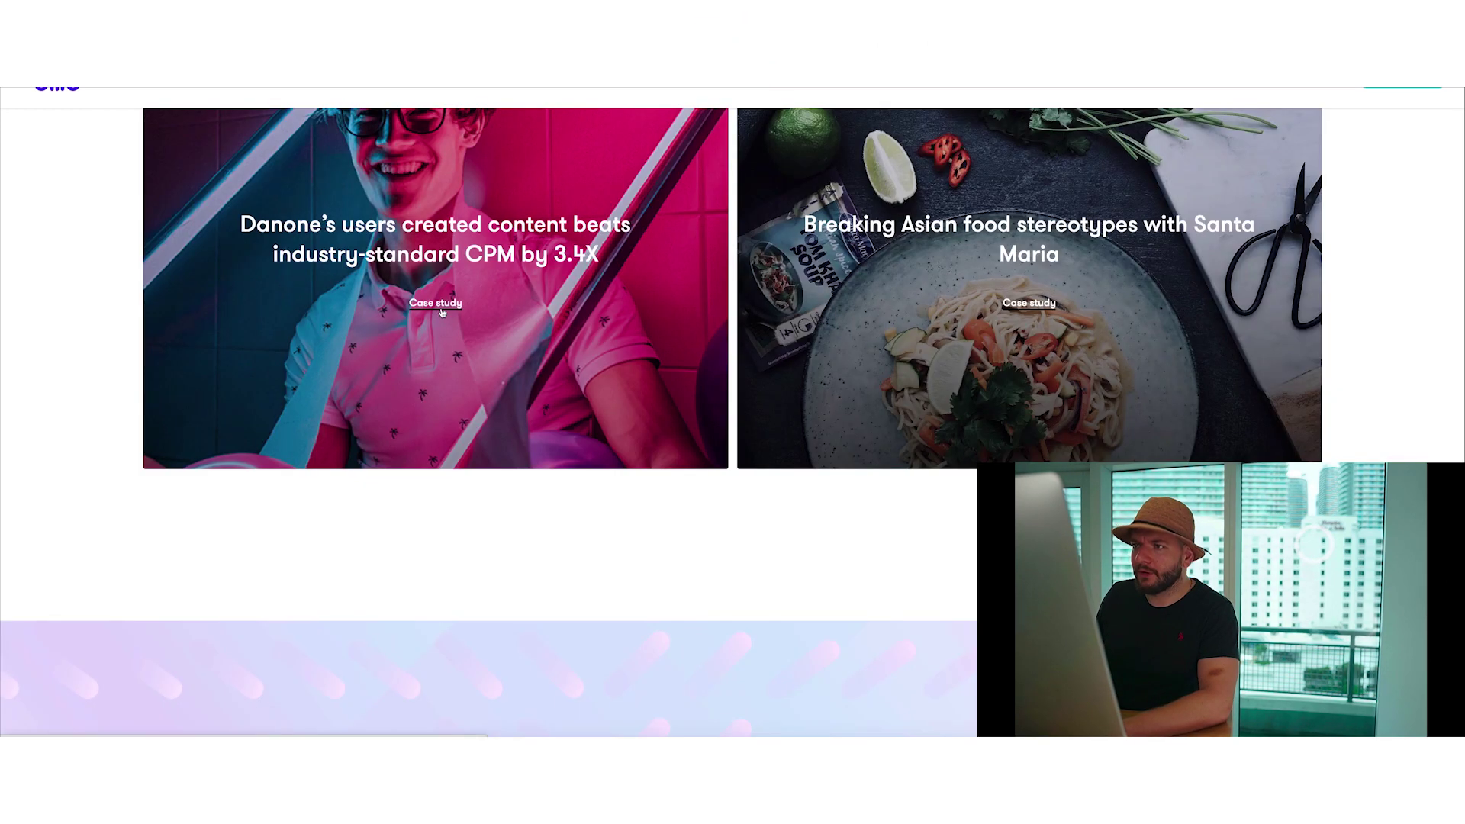
click(441, 312)
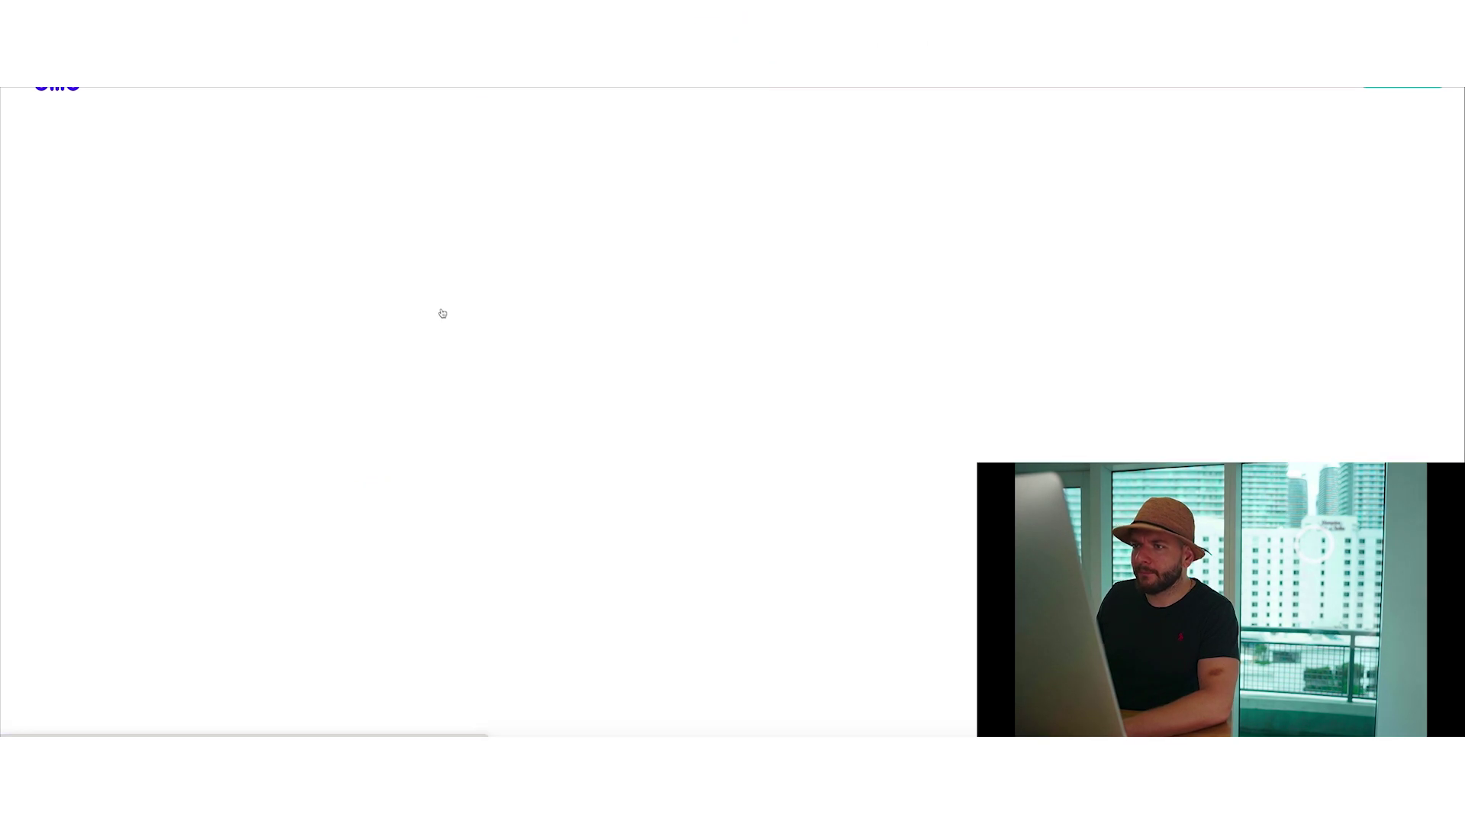
Step: Examine the Danone case study's top performing content and bottom-line section through to the page footer
scroll(687, 458, down, 4)
scroll(688, 458, down, 10)
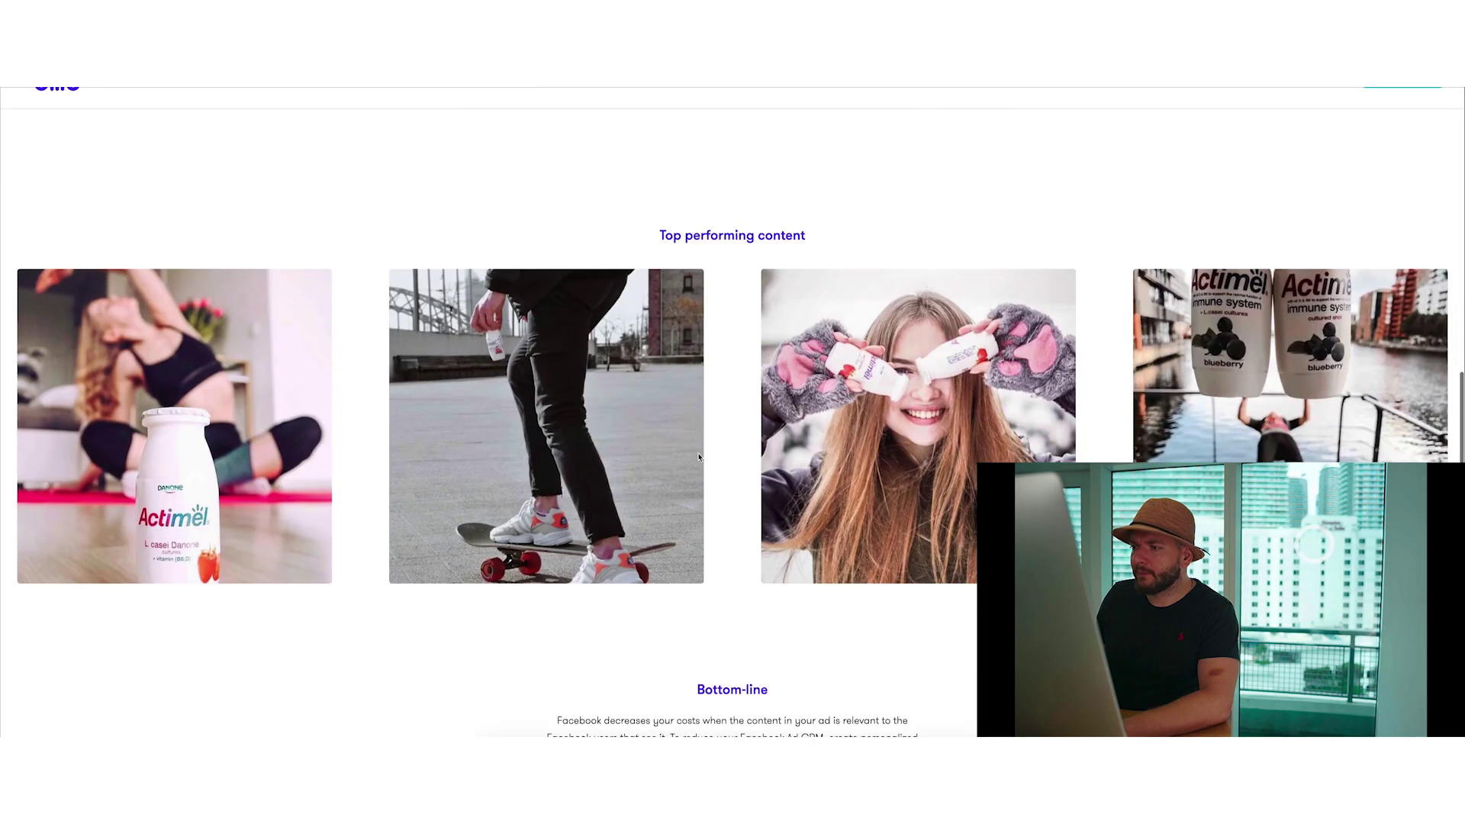
scroll(696, 449, up, 3)
scroll(974, 580, down, 5)
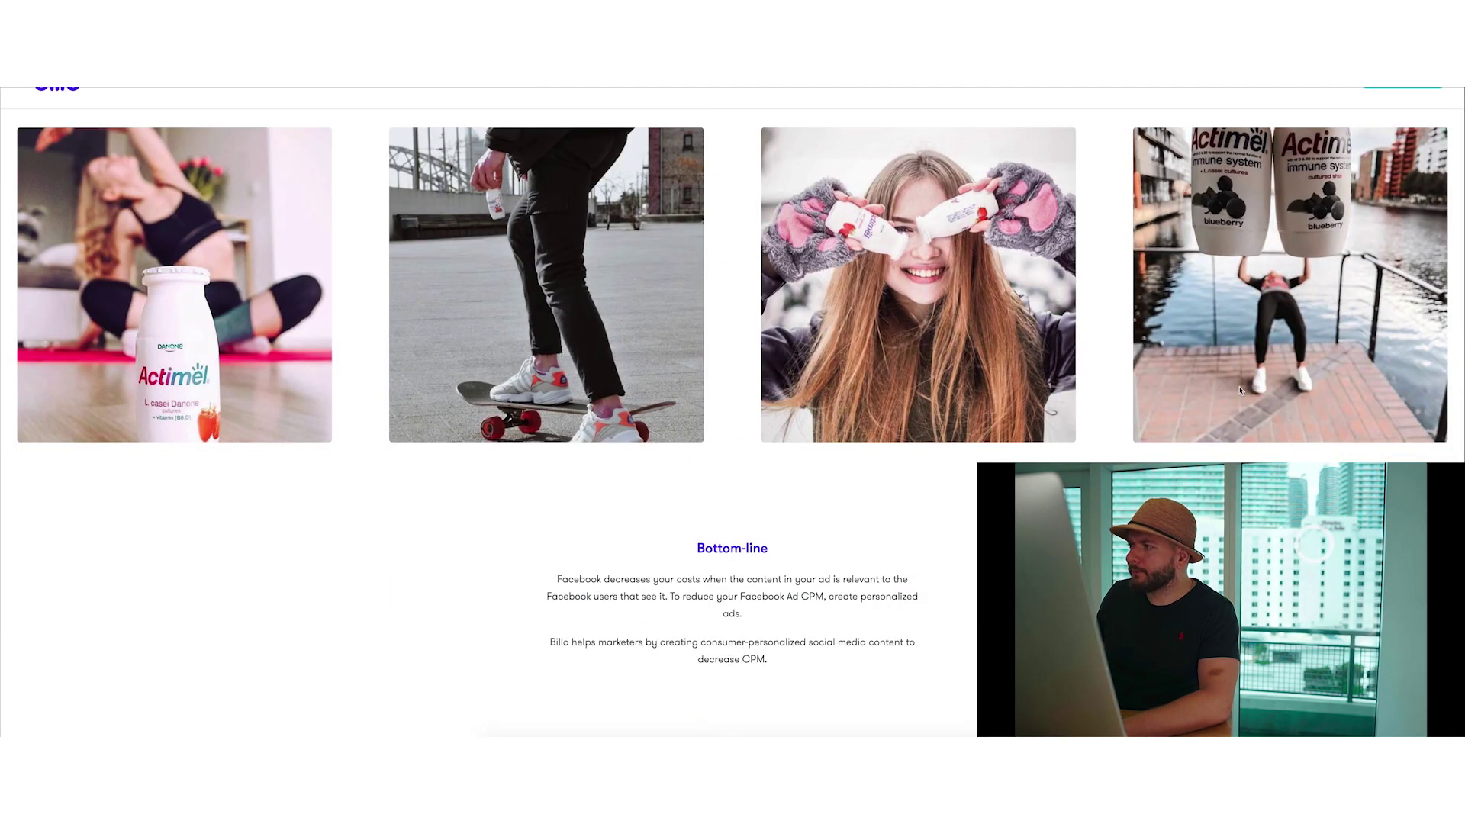
scroll(457, 419, down, 7)
scroll(457, 420, down, 5)
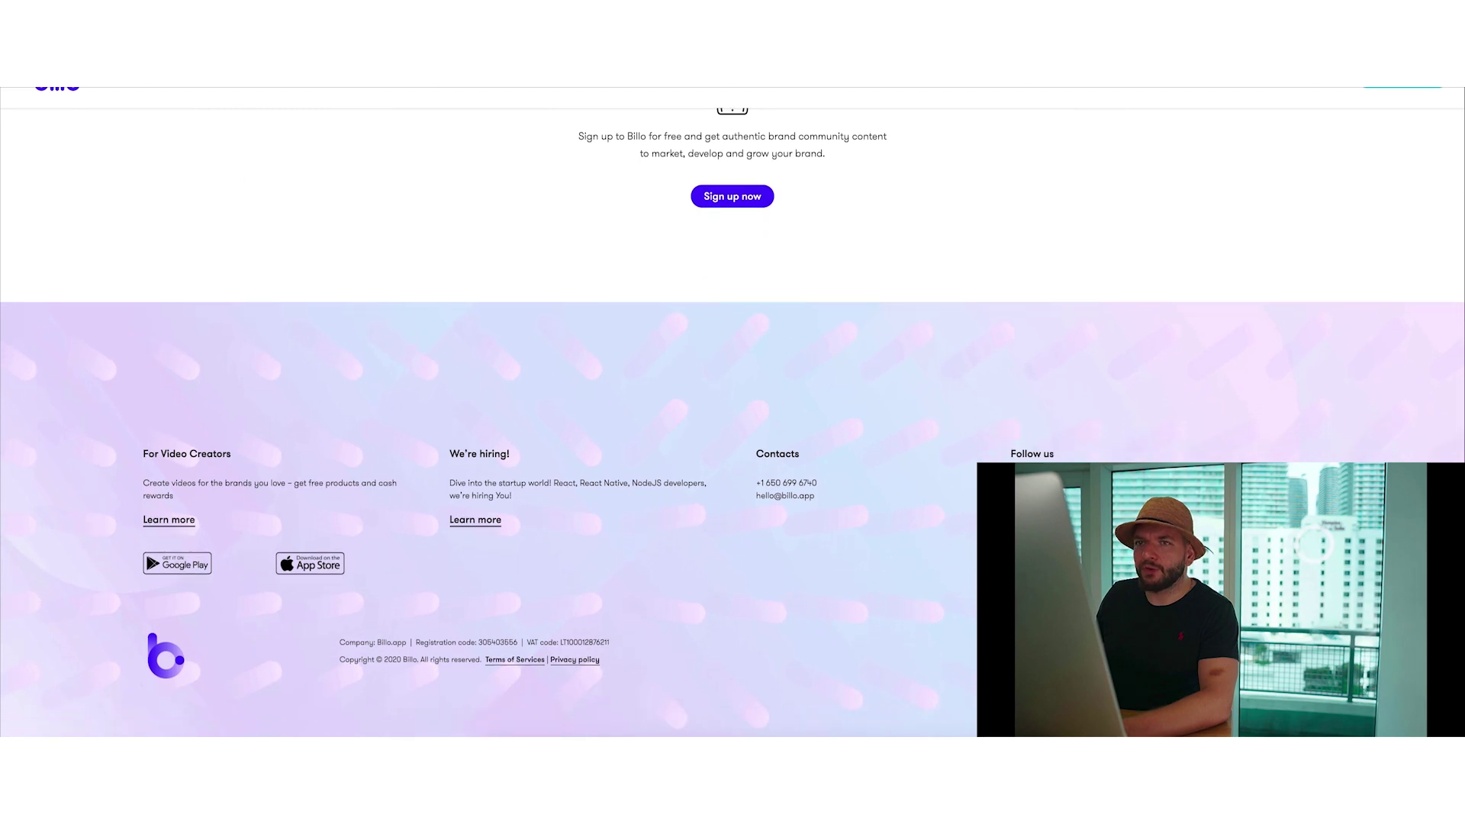
Step: Return to the case studies list and open the Ecovacs case study
key(alt+Left)
scroll(775, 337, up, 4)
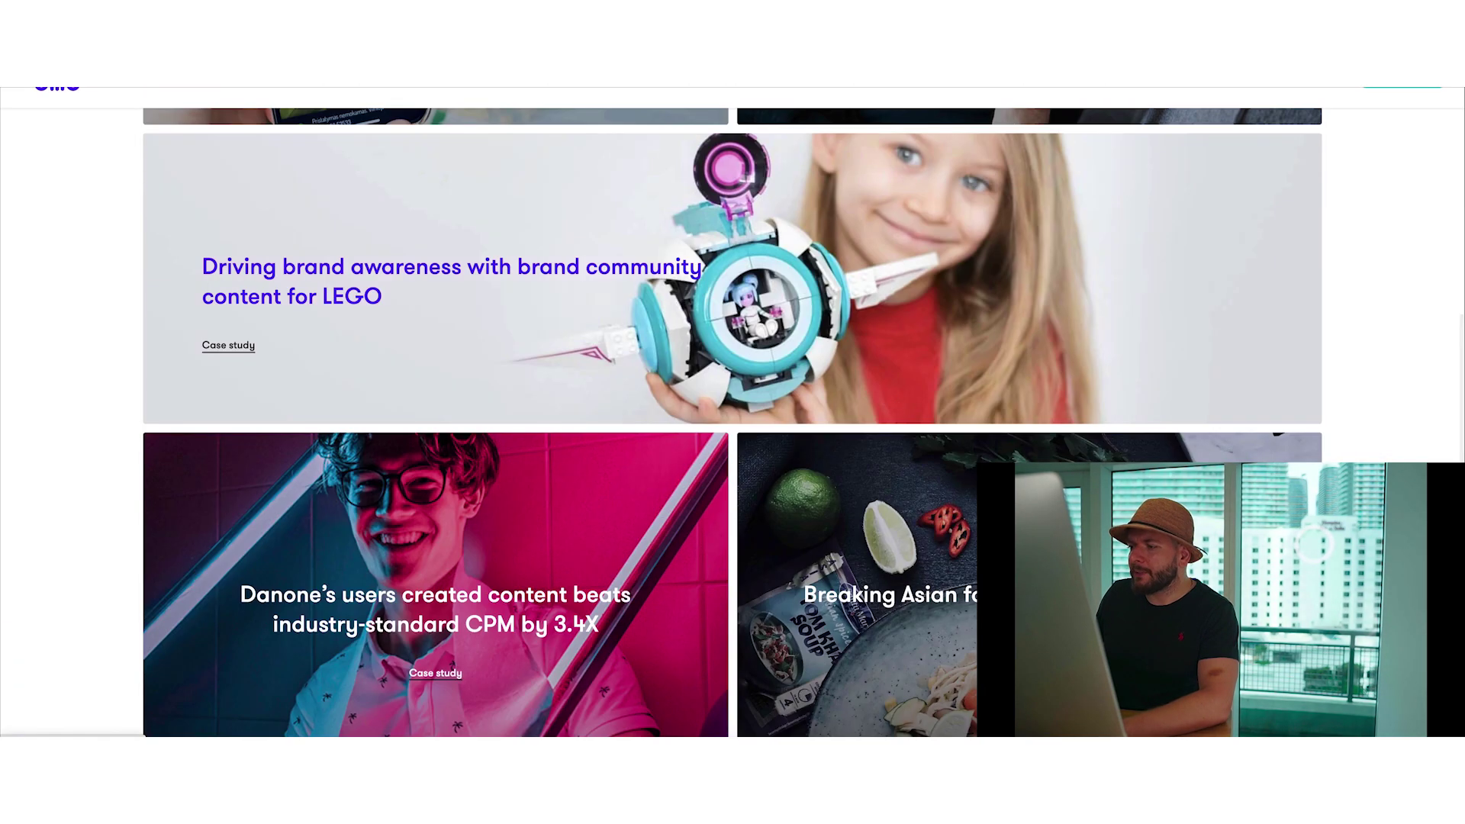
scroll(900, 337, up, 3)
scroll(900, 337, up, 5)
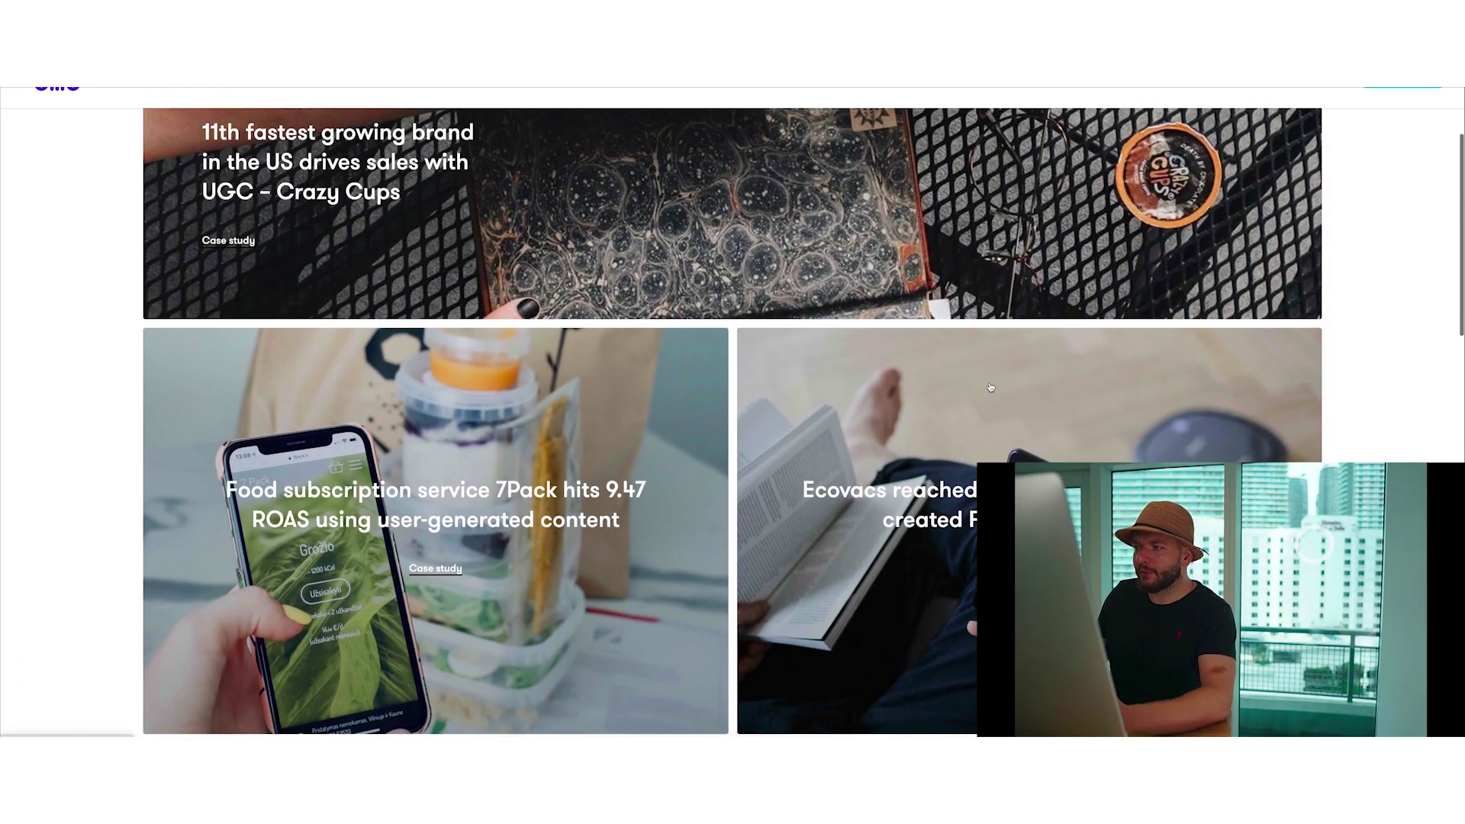
click(810, 383)
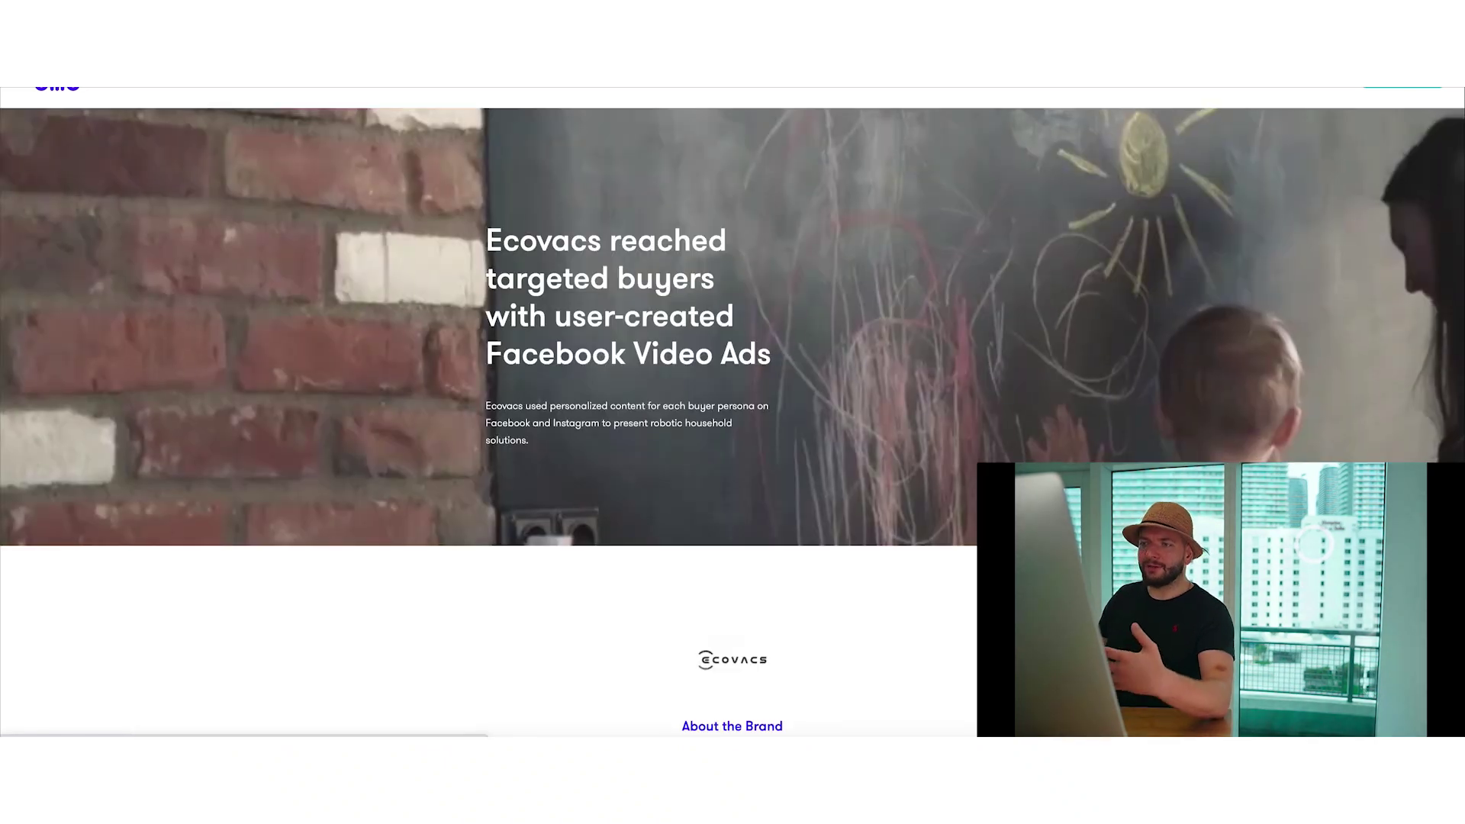
Step: Examine the Ecovacs case study's top performing content and its header video
scroll(910, 417, down, 15)
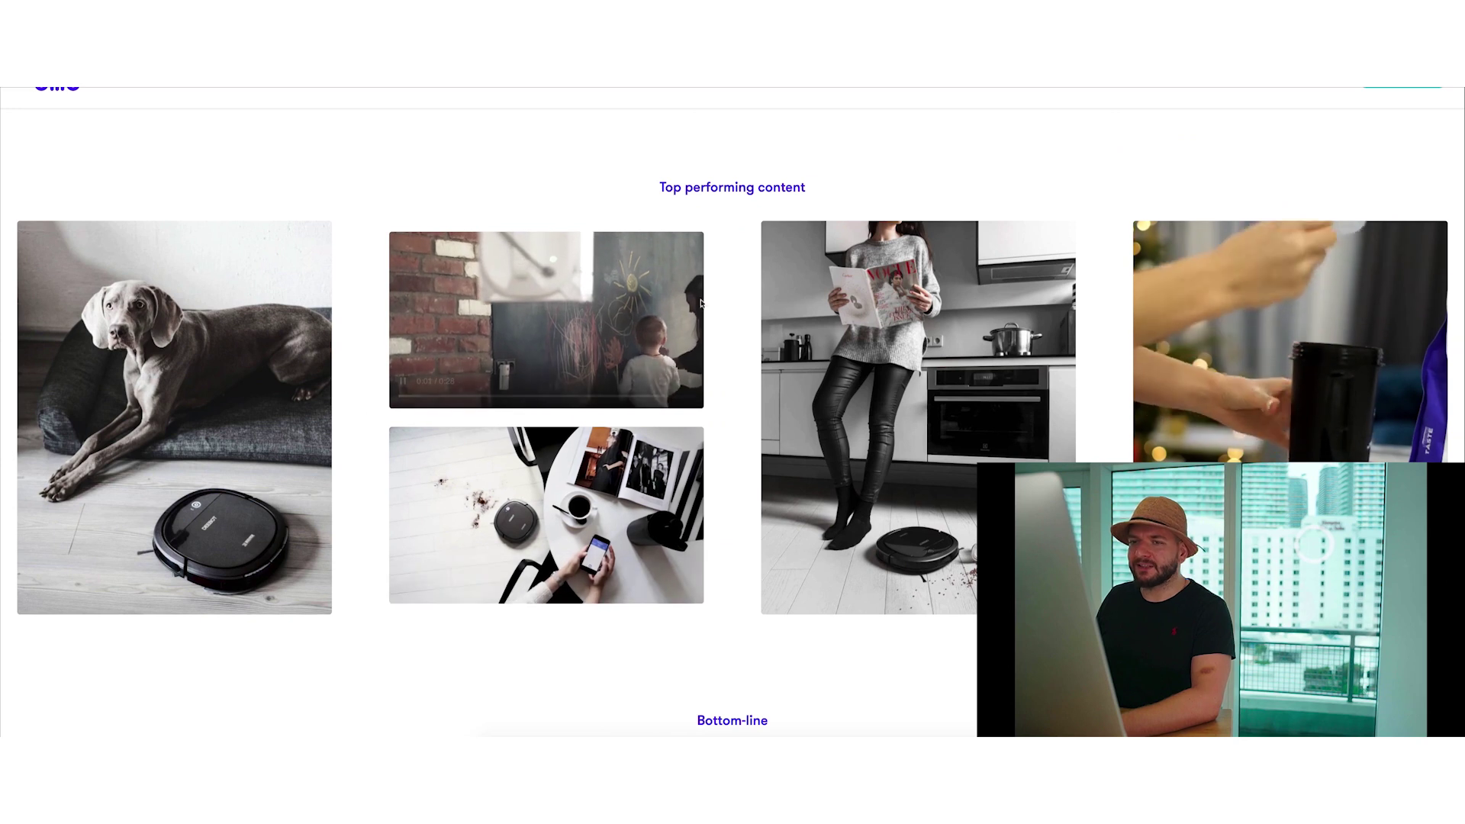
scroll(386, 255, up, 15)
scroll(98, 112, up, 2)
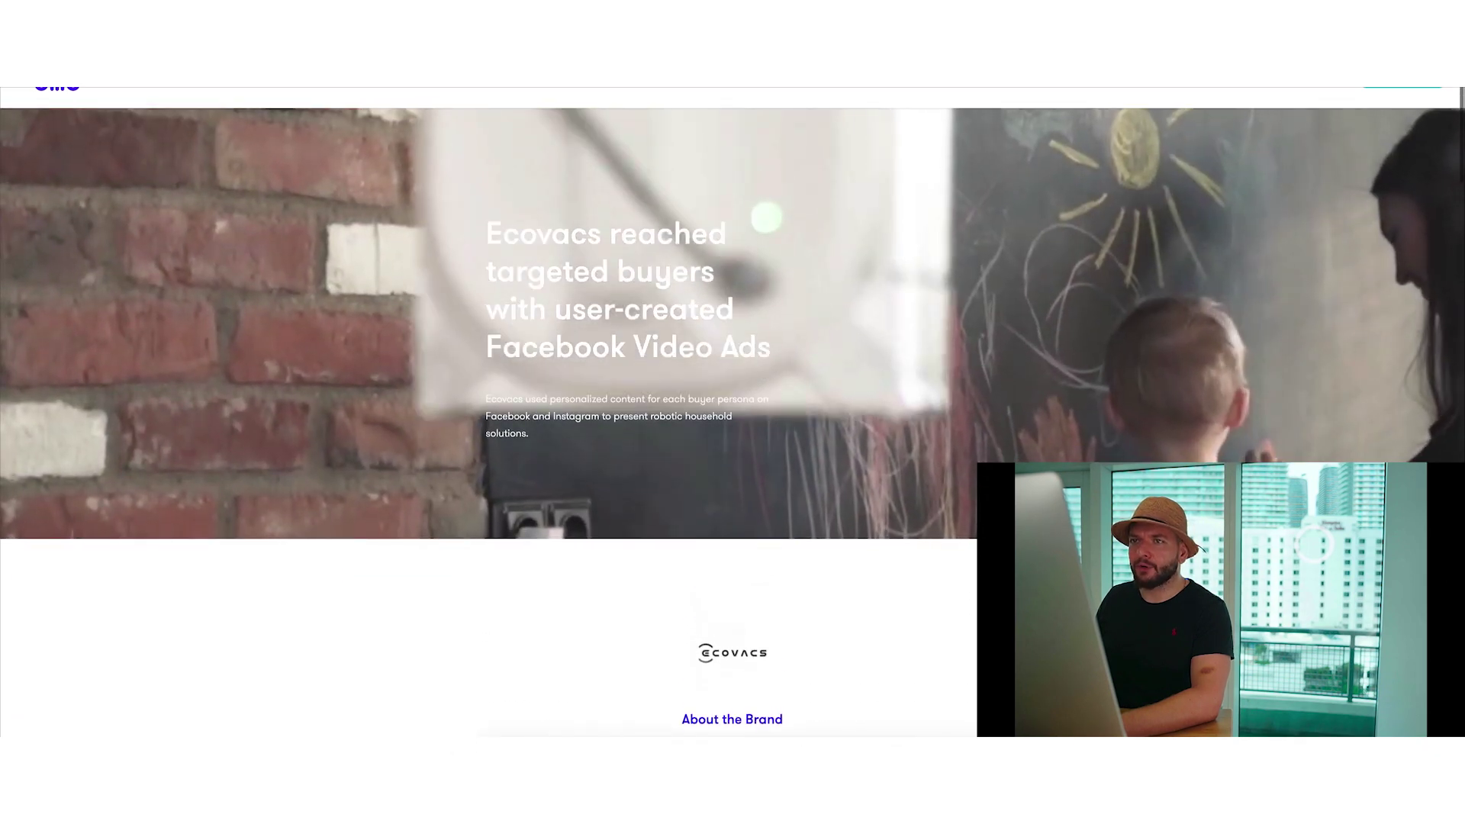
scroll(474, 469, up, 1)
scroll(475, 469, down, 1)
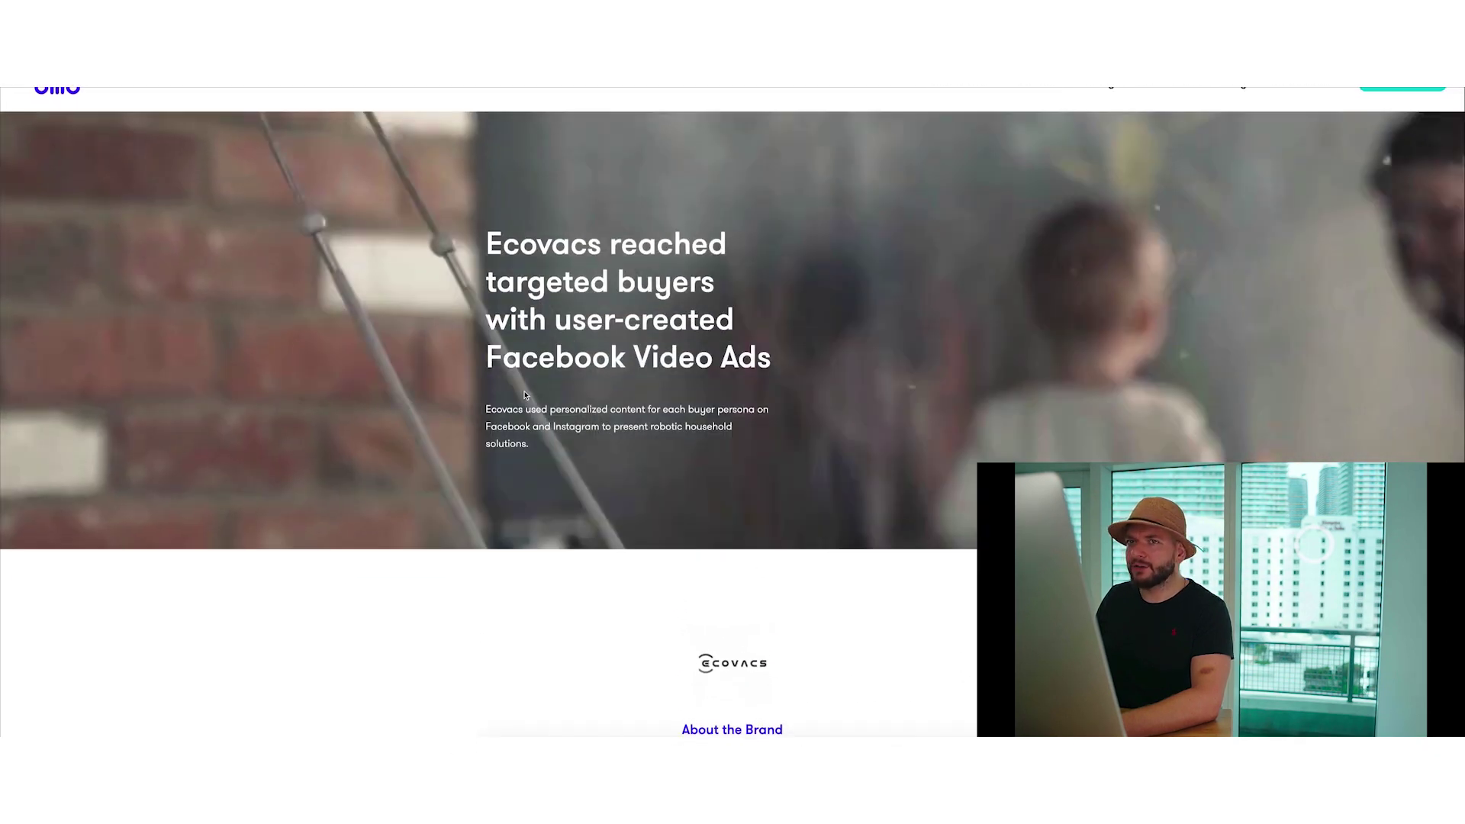
scroll(475, 470, up, 1)
scroll(475, 469, down, 1)
Step: Return to the case studies list, look over the remaining entries, and go back to the Billo homepage
key(alt+Left)
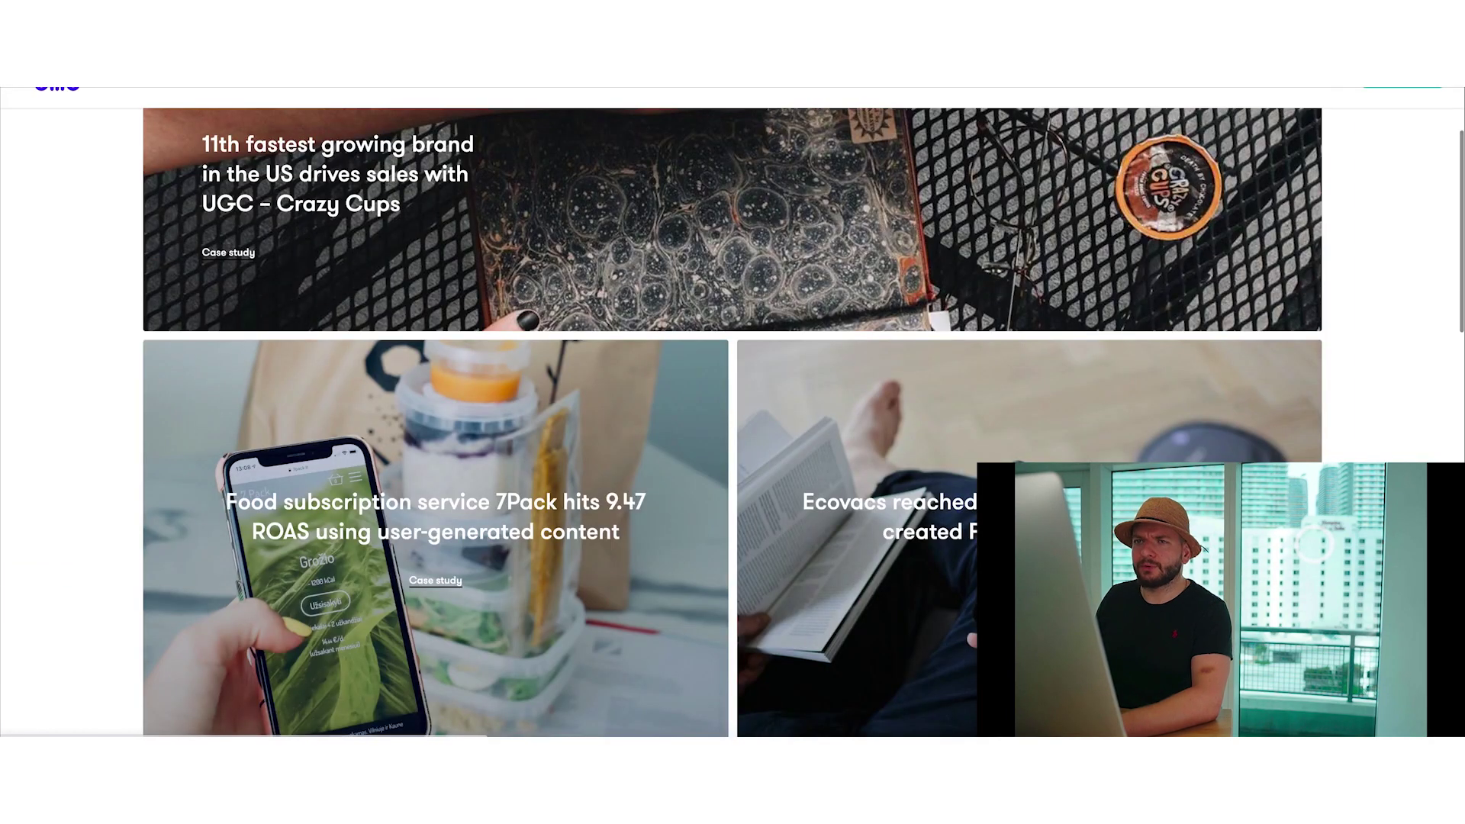
scroll(732, 422, down, 8)
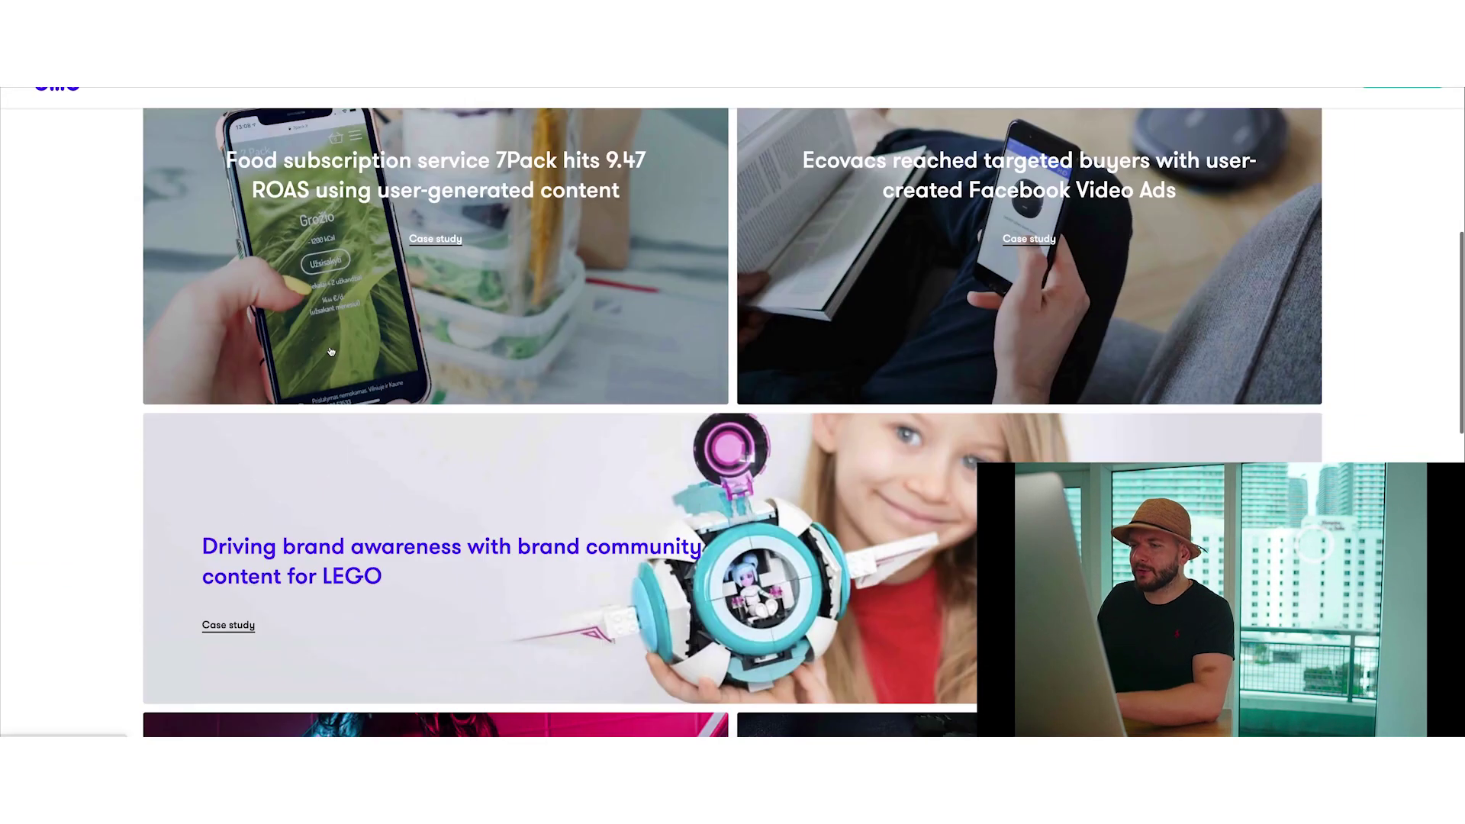
scroll(733, 422, up, 6)
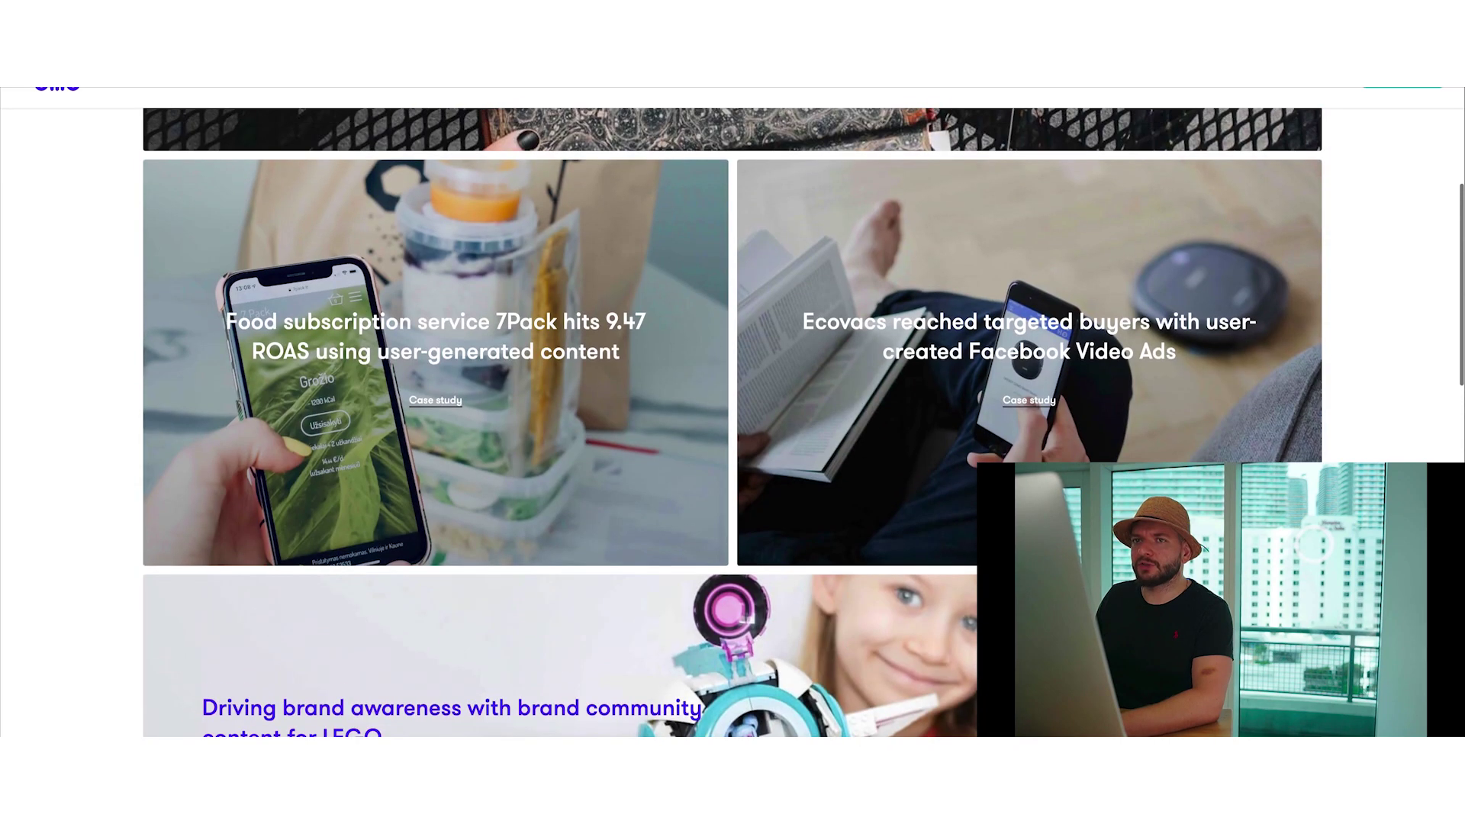
key(alt+Left)
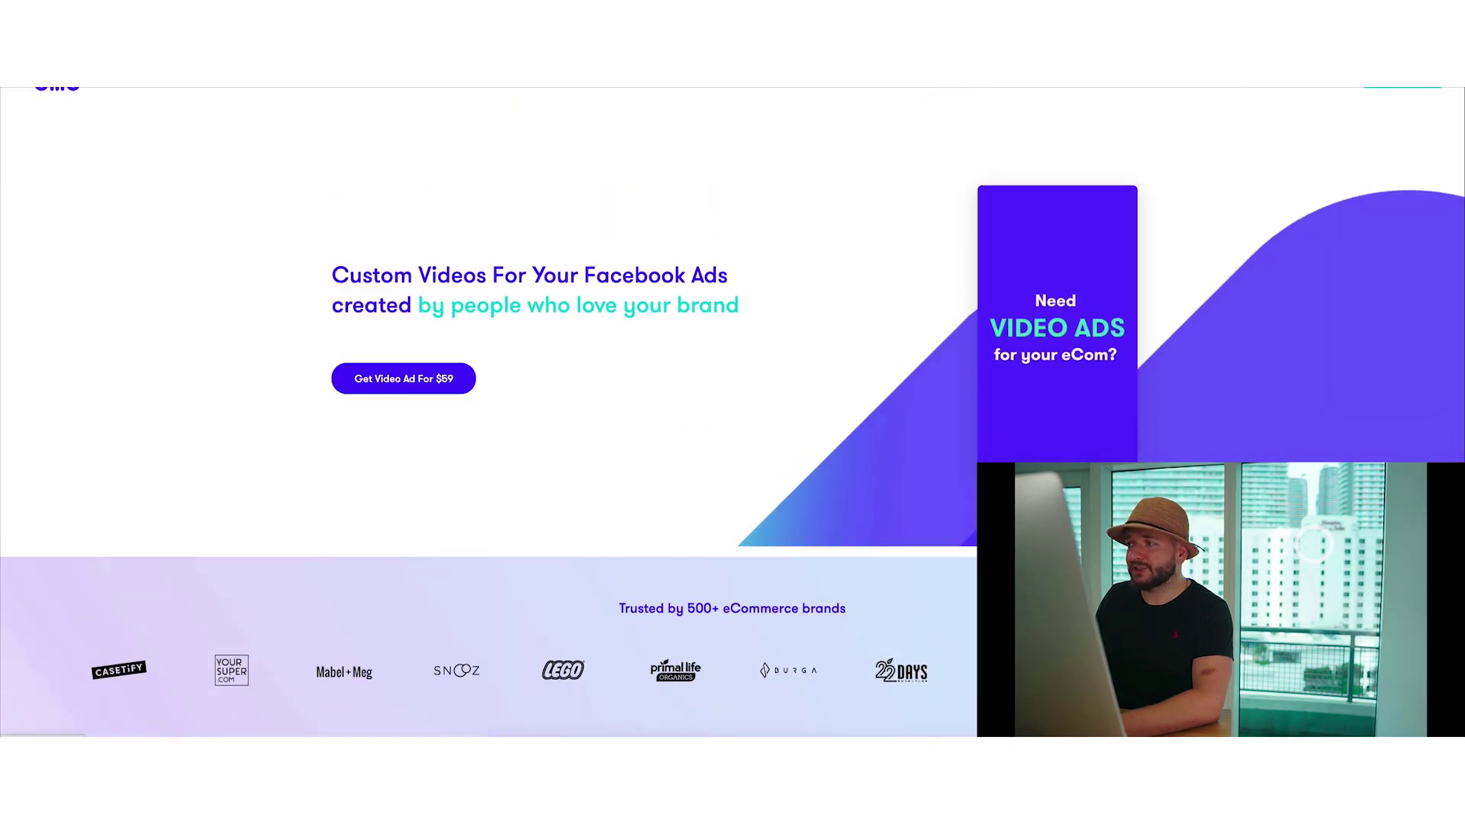
Step: Compare Billo's video ad pricing plans, highlighting the Pay As You Go and Starter prices and checking the terms below
scroll(766, 362, down, 10)
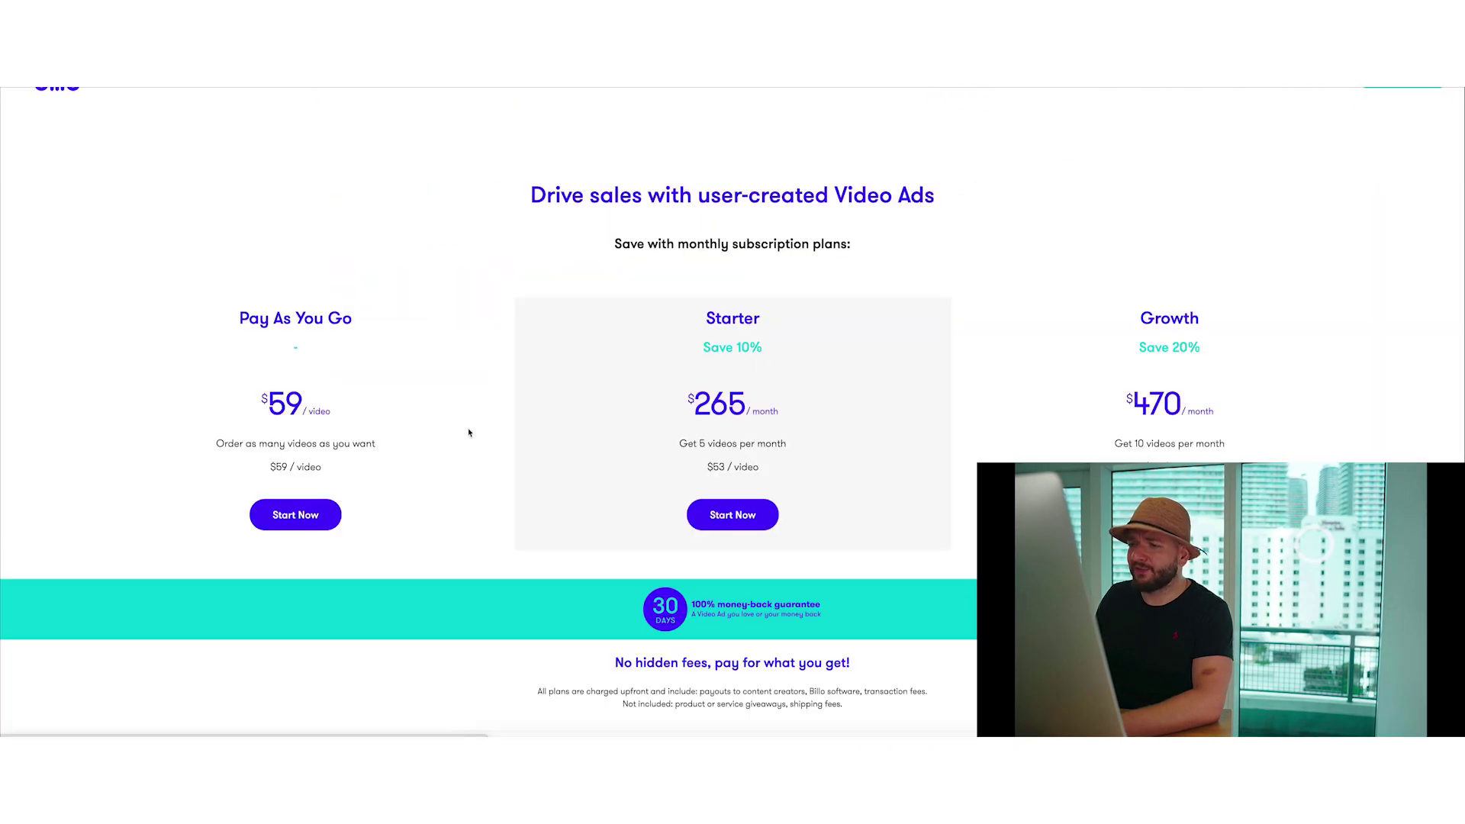
drag(260, 403, 371, 412)
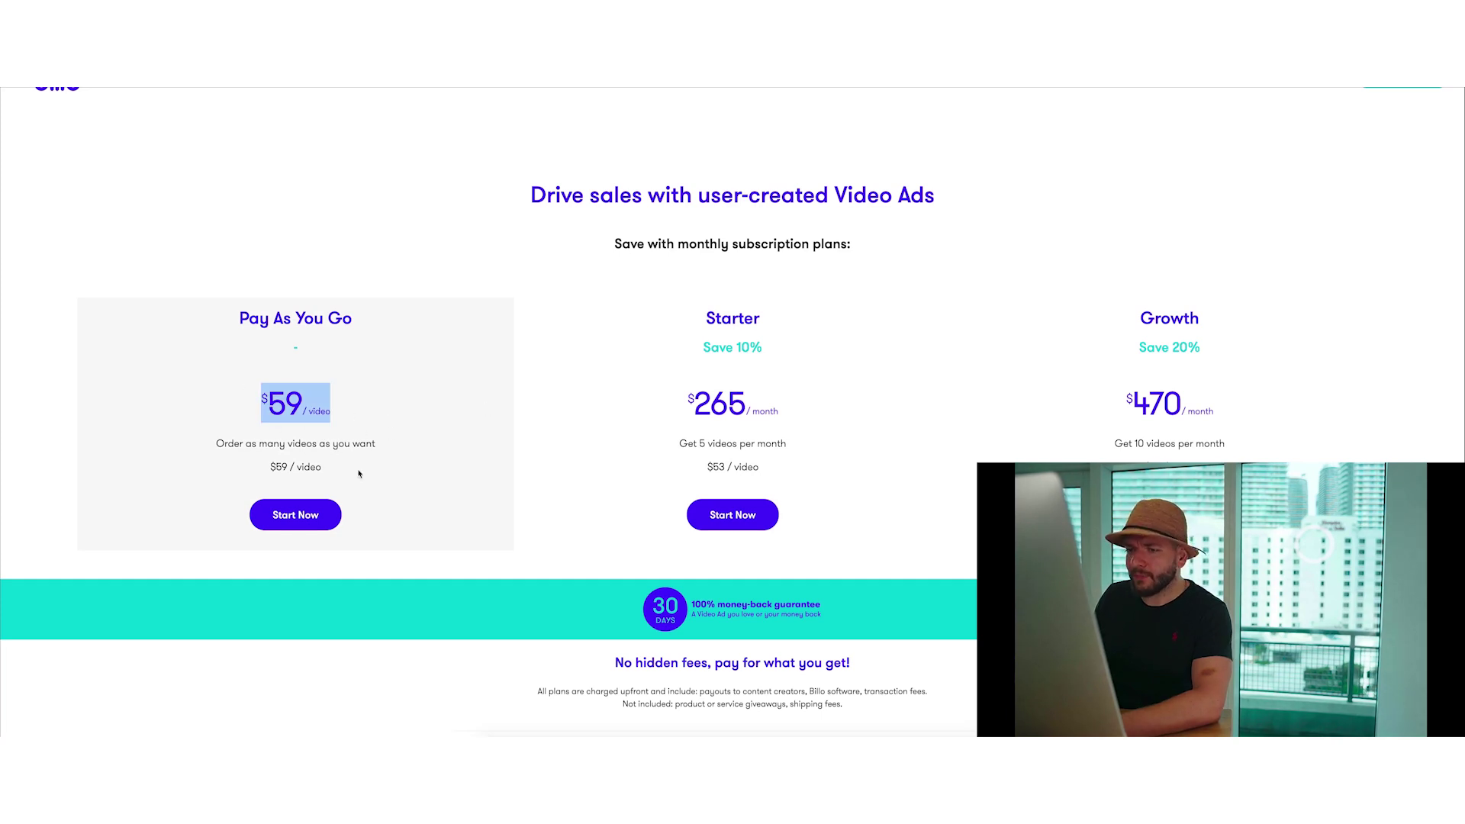
scroll(483, 539, down, 5)
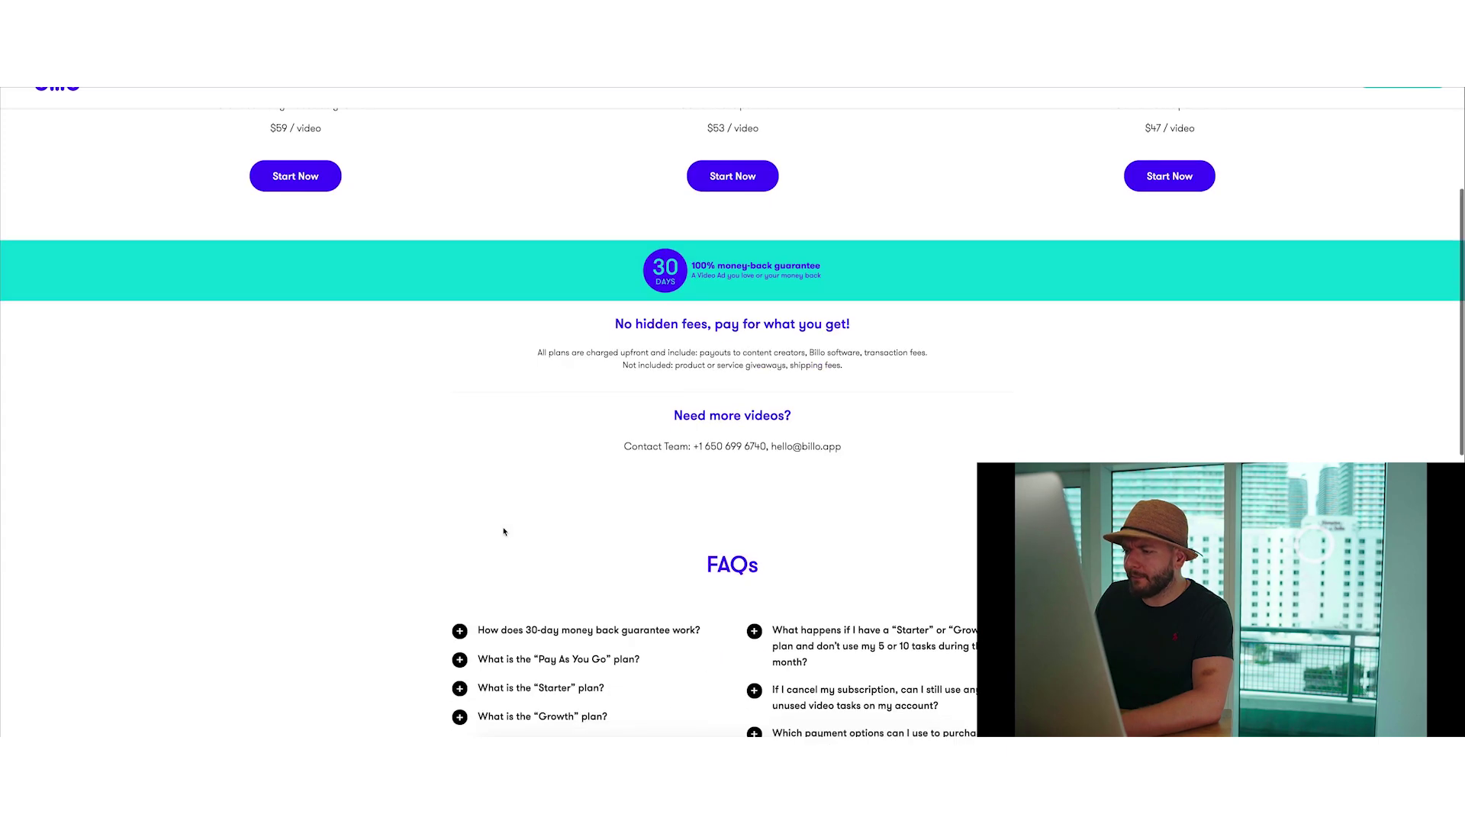
scroll(682, 236, up, 3)
drag(672, 233, 805, 242)
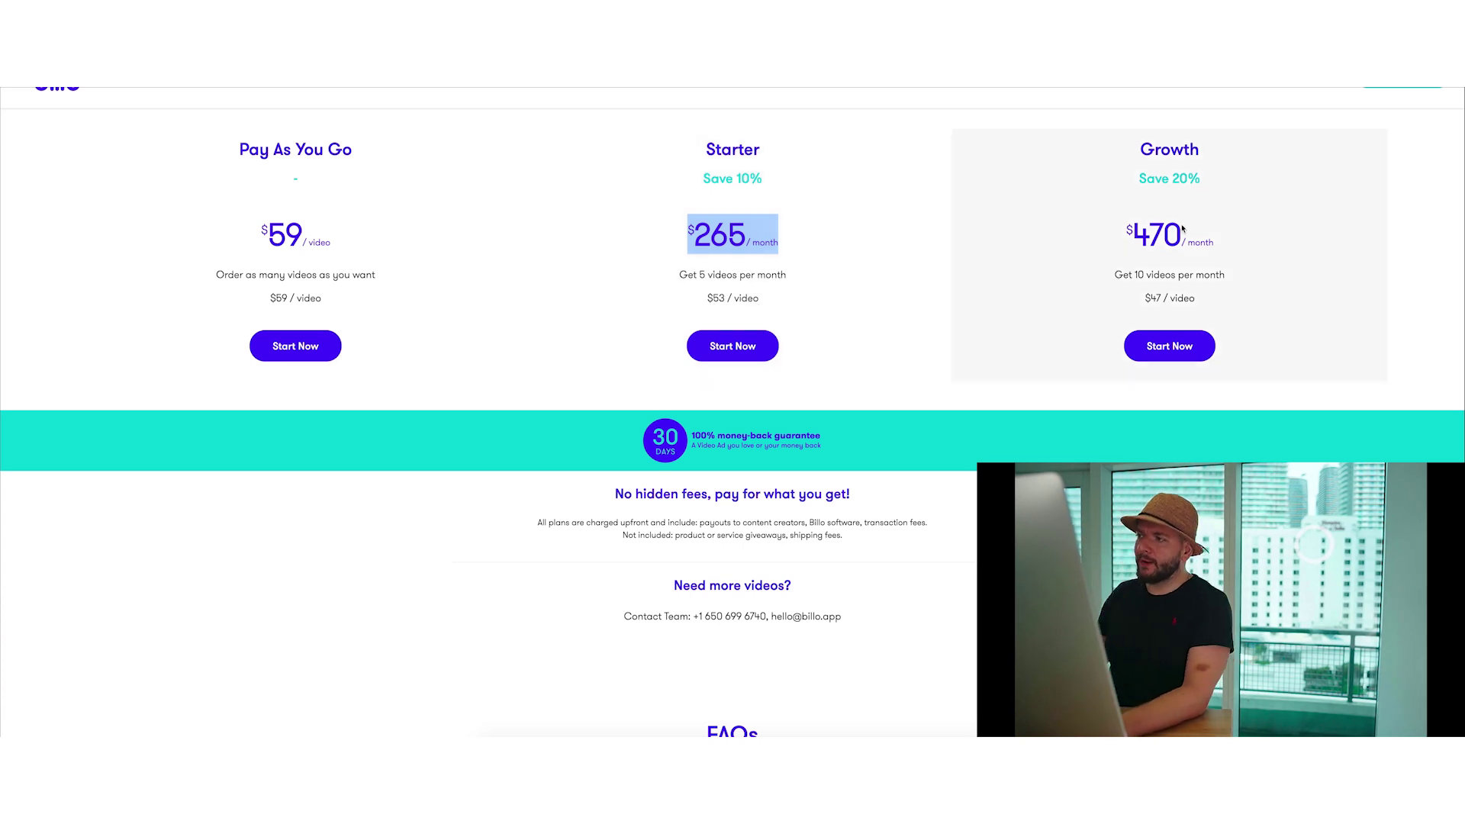
scroll(1186, 273, up, 2)
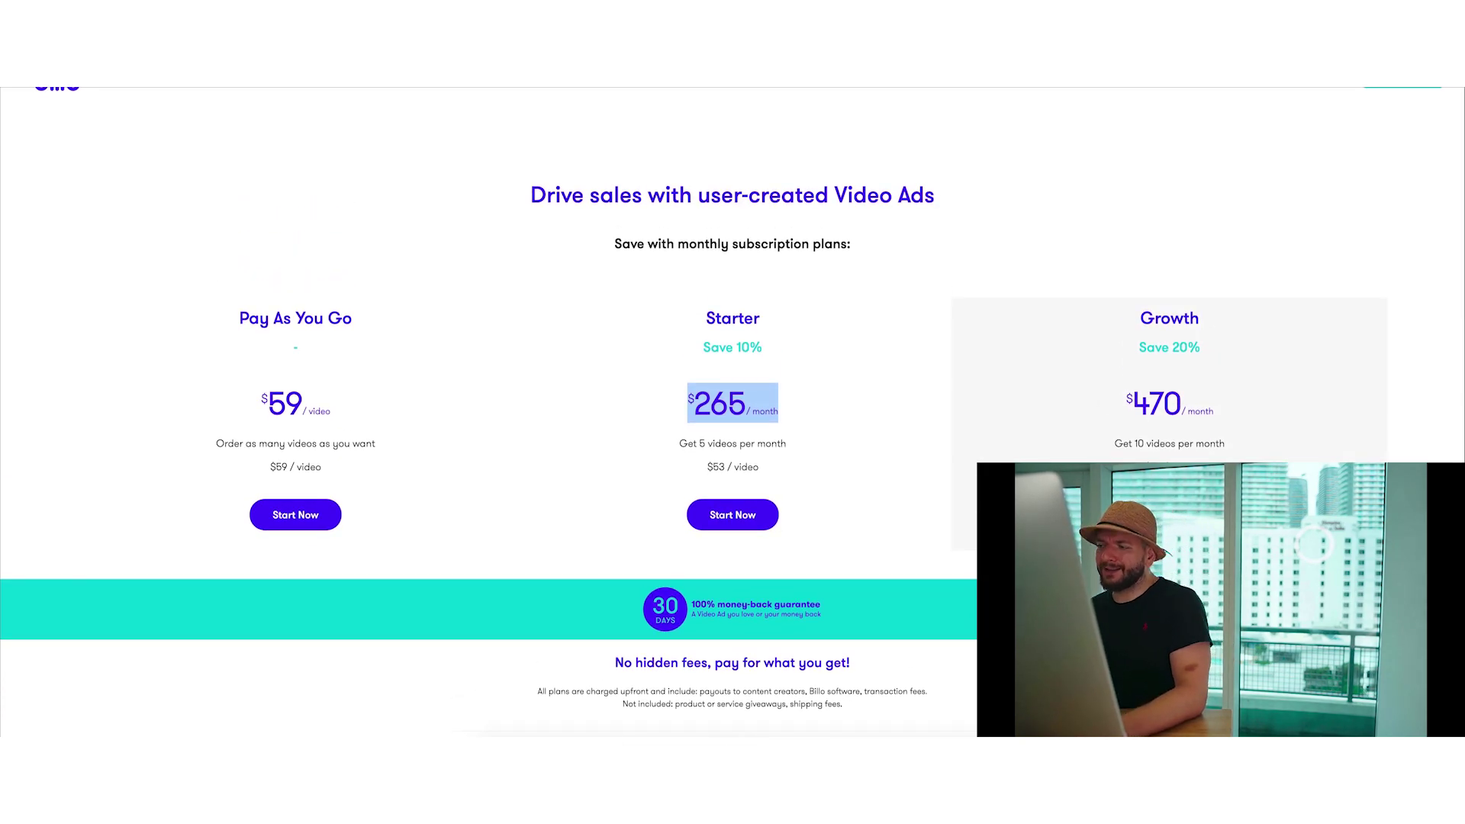